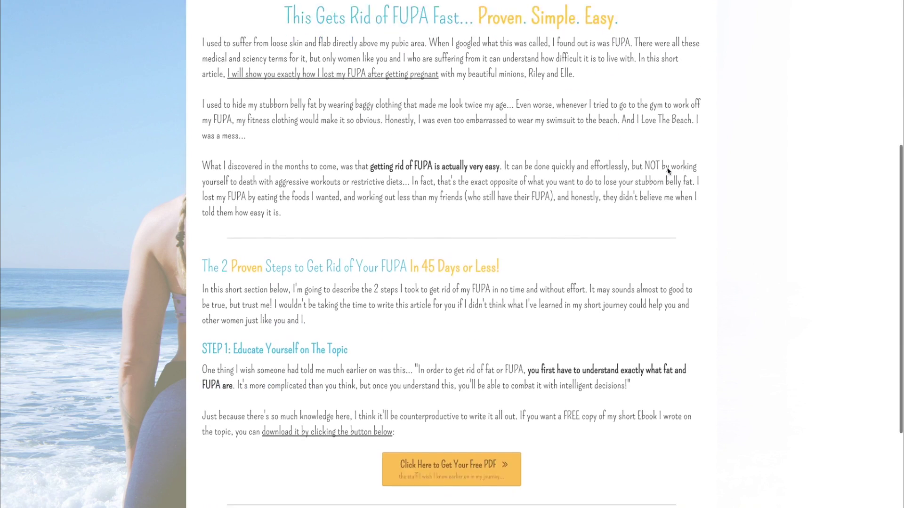
# Step: Scroll the FUPA sales page and trim the end of the pop-up's last checklist line
pyautogui.scroll(8, 668, 171)
pyautogui.scroll(-8, 669, 174)
pyautogui.scroll(10, 665, 173)
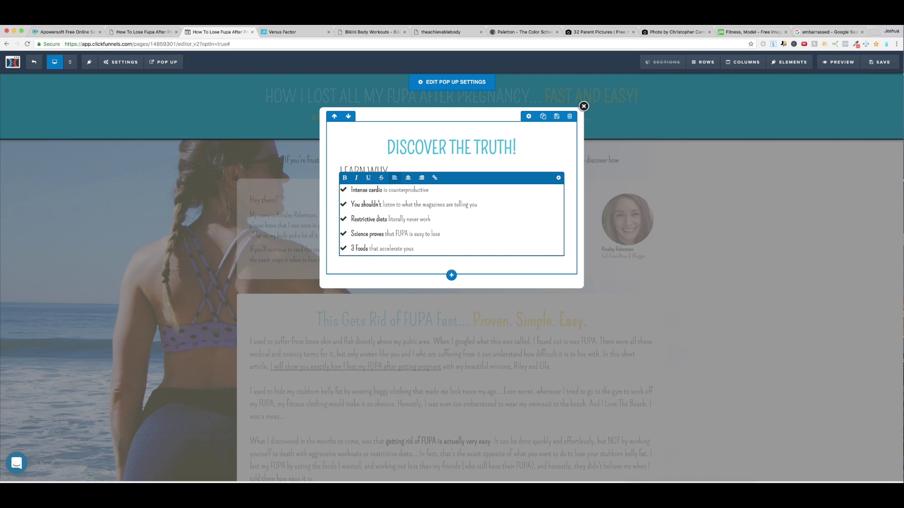
pyautogui.press('BackSpace')
pyautogui.press('BackSpace')
pyautogui.press('BackSpace')
pyautogui.press('BackSpace')
pyautogui.press('BackSpace')
pyautogui.press('BackSpace')
pyautogui.press('BackSpace')
pyautogui.press('BackSpace')
pyautogui.press('BackSpace')
pyautogui.press('BackSpace')
pyautogui.press('BackSpace')
pyautogui.press('BackSpace')
pyautogui.press('BackSpace')
pyautogui.press('BackSpace')
pyautogui.press('BackSpace')
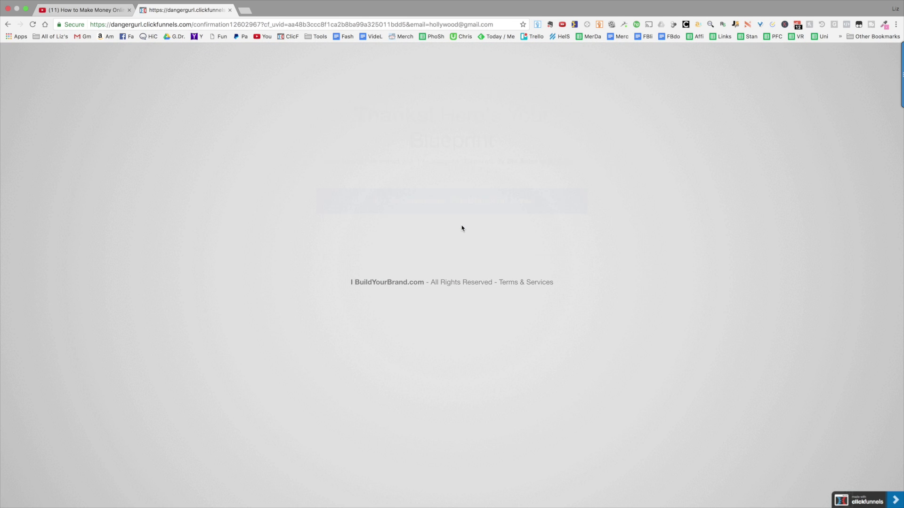
# Step: Close the confirmation tab, open the ClickFunnels link from the video description, and test the email field
pyautogui.hotkey('ctrl', 'w')
pyautogui.scroll(-5, 339, 364)
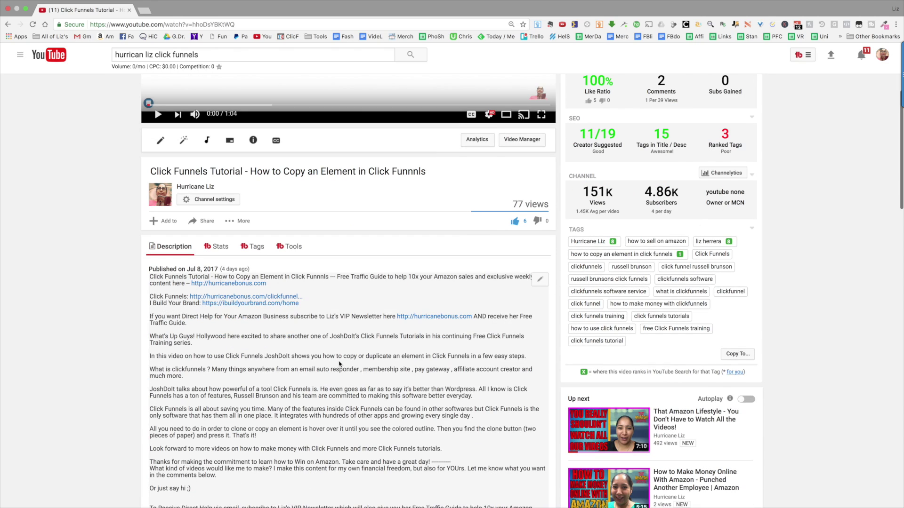
pyautogui.click(231, 296)
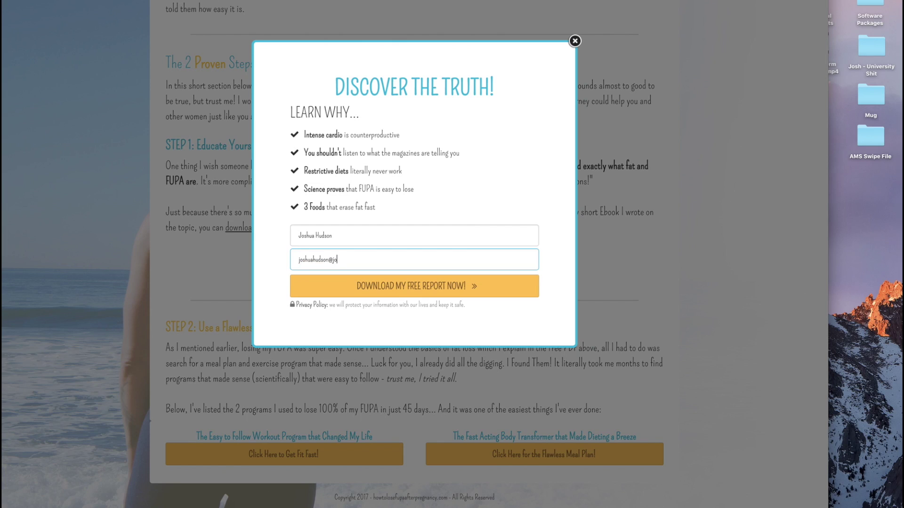
pyautogui.write('doit')
pyautogui.press('BackSpace')
pyautogui.press('BackSpace')
pyautogui.press('BackSpace')
pyautogui.press('BackSpace')
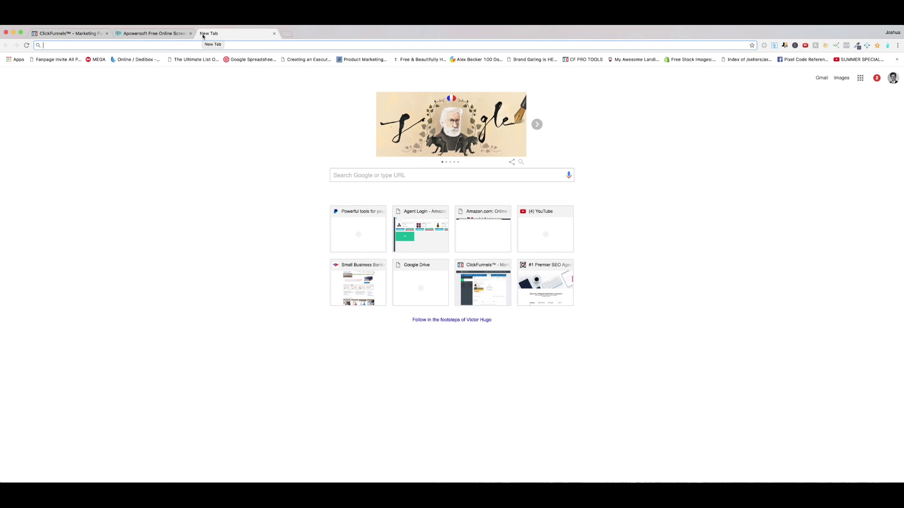
# Step: Search Google for 'how to lose fupa after pregnancy' using the autocomplete suggestion
pyautogui.write('how ')
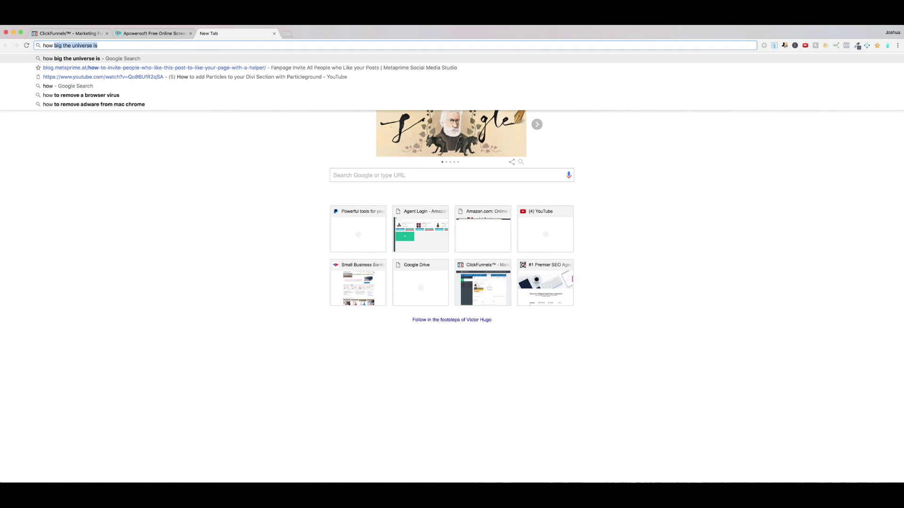
pyautogui.write('to')
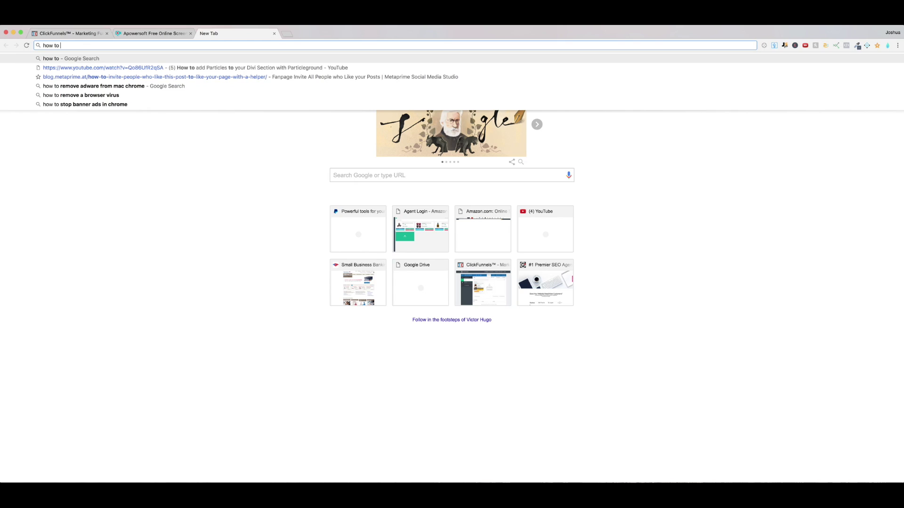
pyautogui.write(' lose fupa')
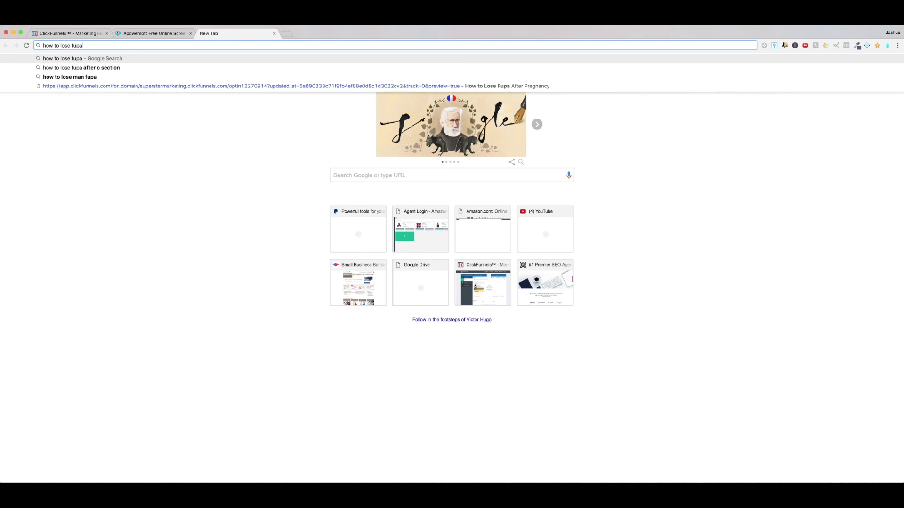
pyautogui.write(' after pre')
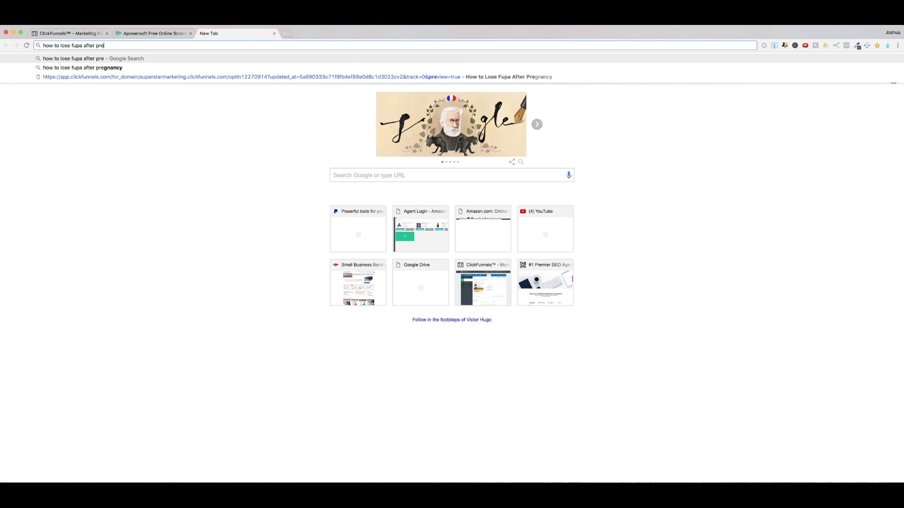
pyautogui.press('Down')
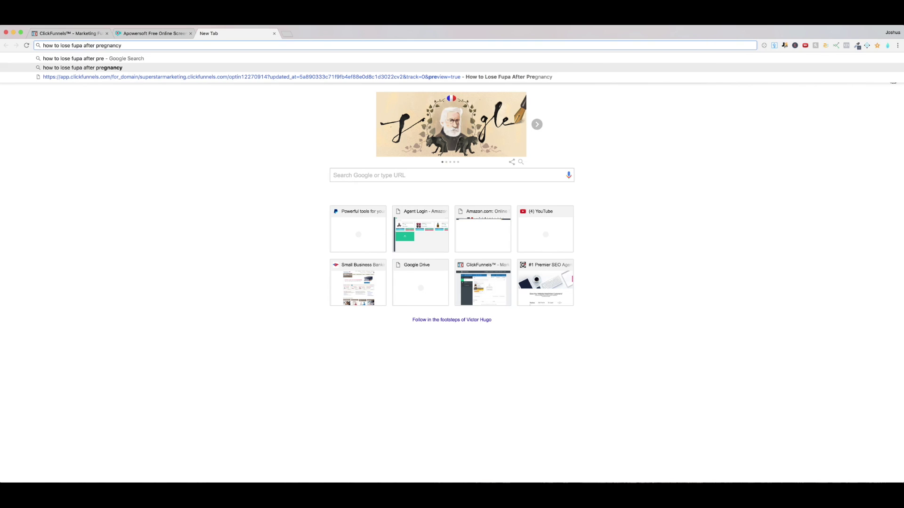
pyautogui.press('Return')
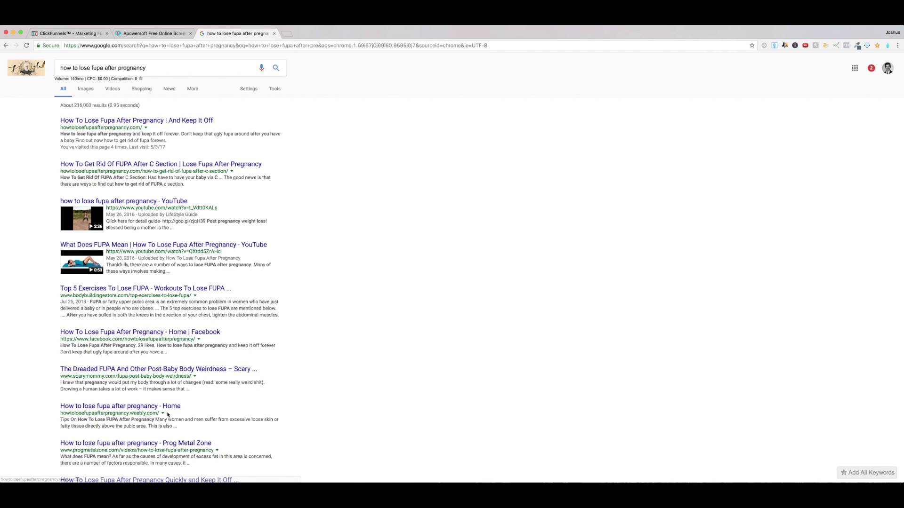
# Step: Open the top result, the howtolosefupaafterpregnancy.com home page, and scroll through its article
pyautogui.click(161, 121)
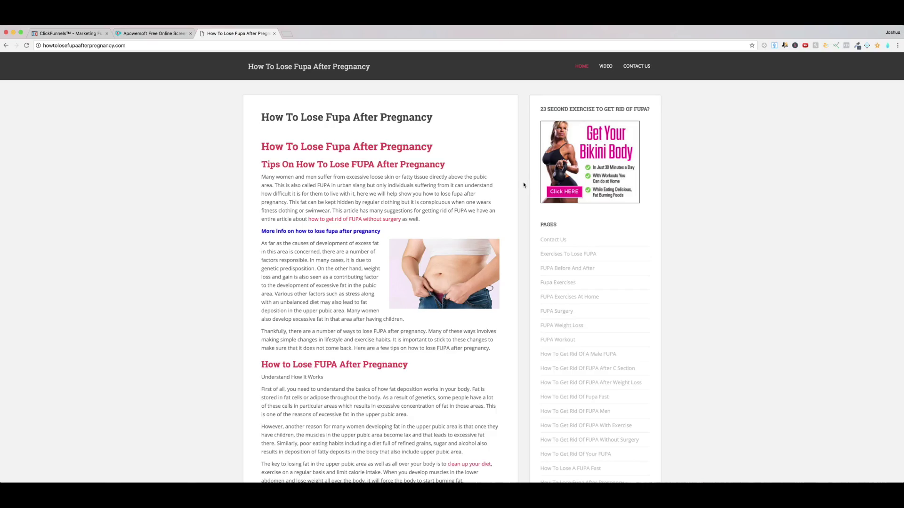
pyautogui.scroll(-7, 525, 184)
pyautogui.scroll(-20, 523, 185)
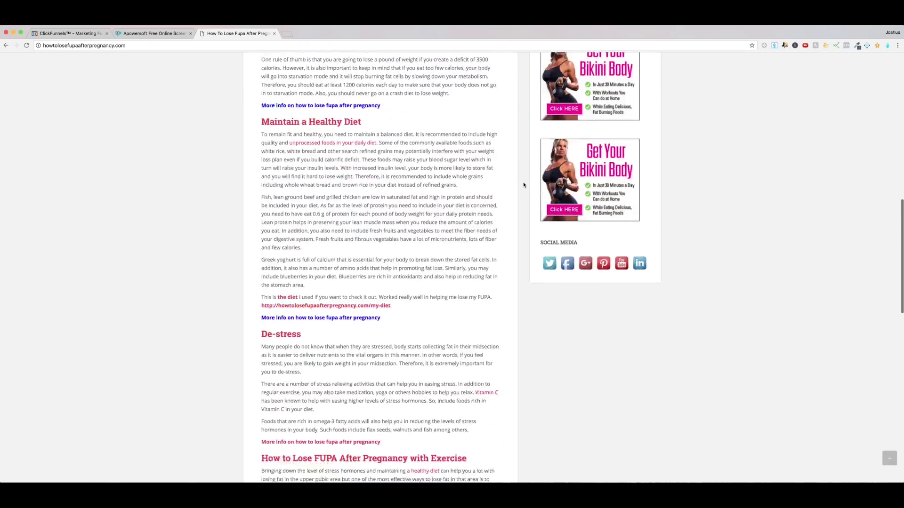
pyautogui.scroll(20, 525, 184)
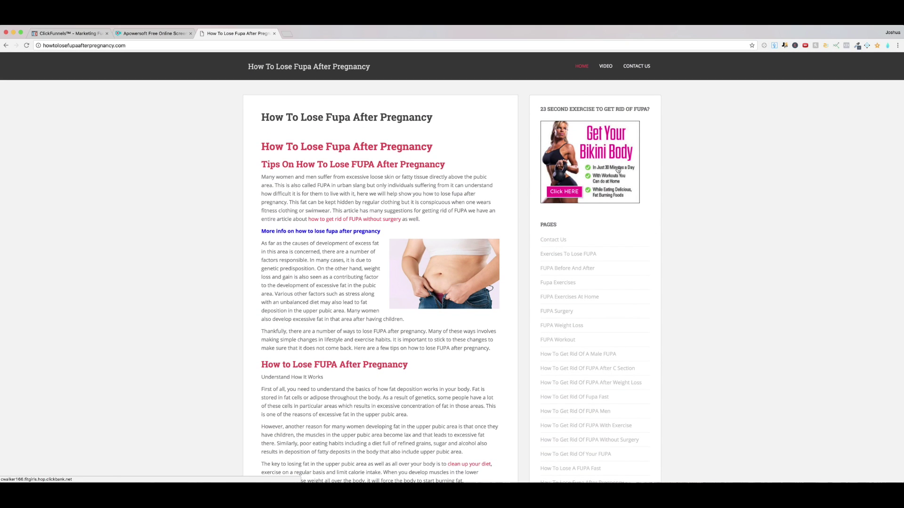
pyautogui.scroll(-4, 499, 202)
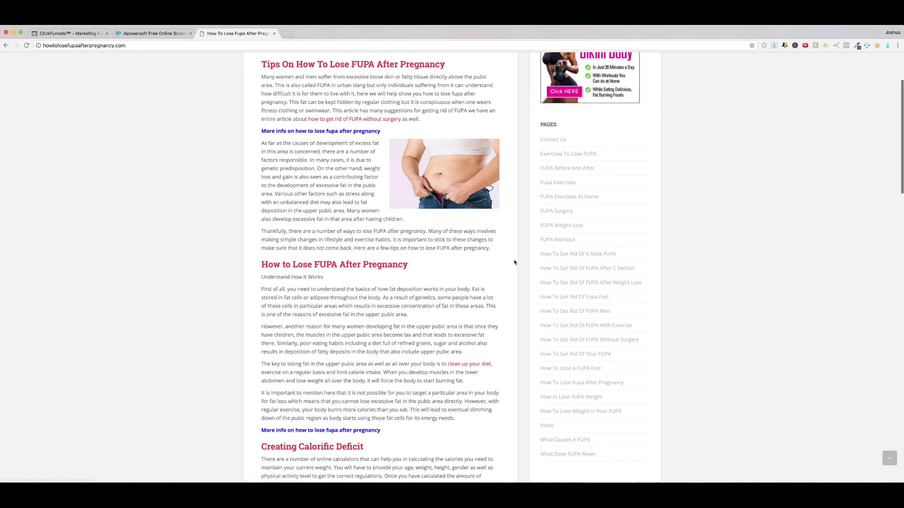
pyautogui.scroll(-3, 516, 261)
pyautogui.scroll(-20, 515, 262)
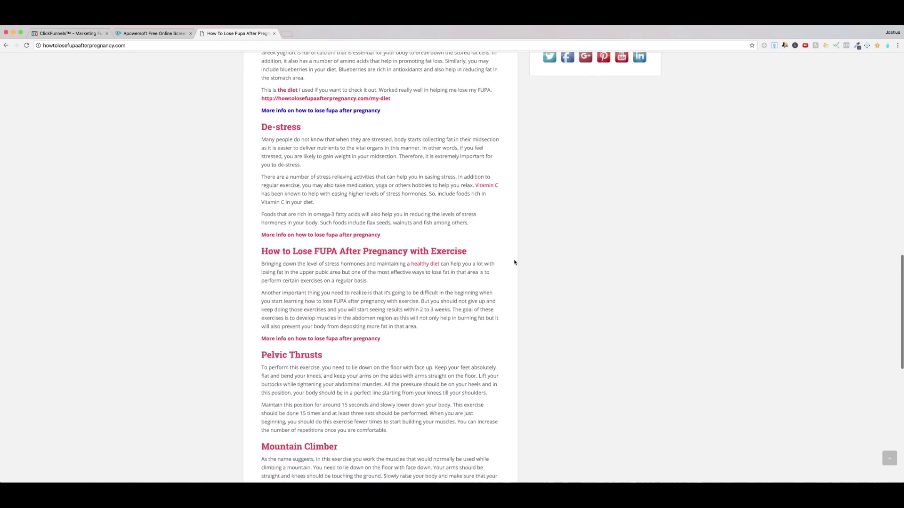
pyautogui.scroll(-16, 514, 262)
pyautogui.scroll(10, 515, 262)
pyautogui.scroll(13, 523, 236)
pyautogui.scroll(20, 521, 192)
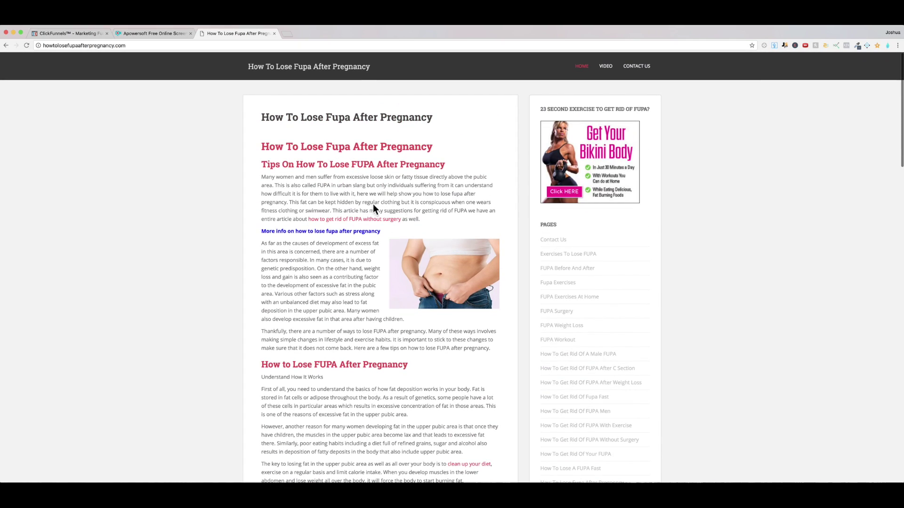
# Step: Finish reading the home-page article, then open the How To Get Rid Of FUPA After C Section result
pyautogui.scroll(-1, 302, 222)
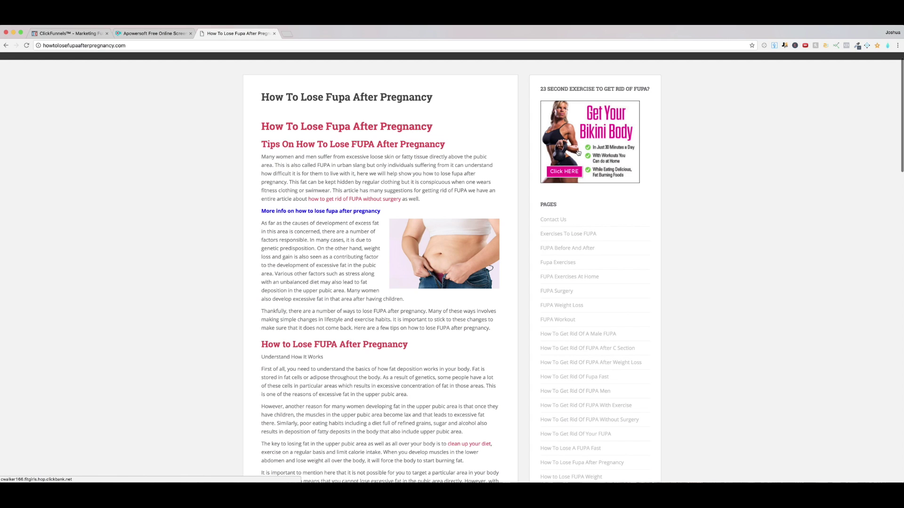
pyautogui.scroll(-5, 607, 188)
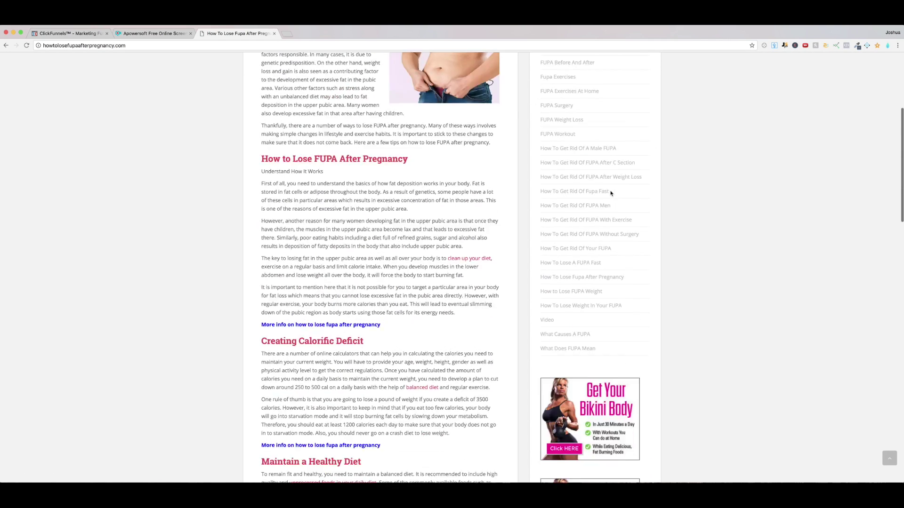
pyautogui.scroll(-4, 611, 193)
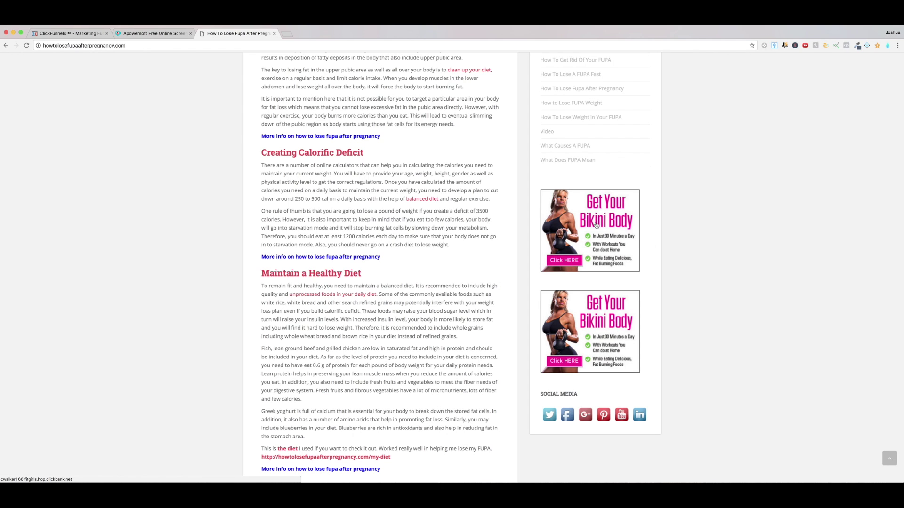
pyautogui.scroll(10, 511, 231)
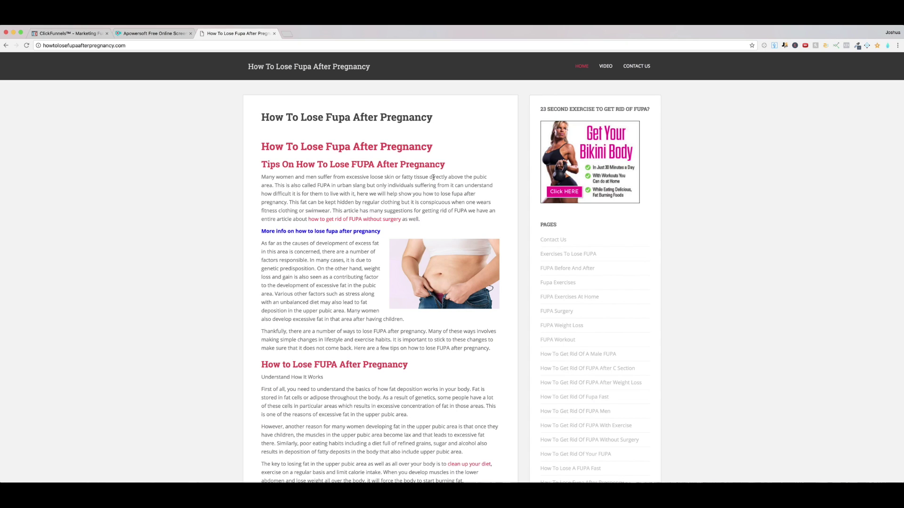
pyautogui.scroll(-5, 186, 233)
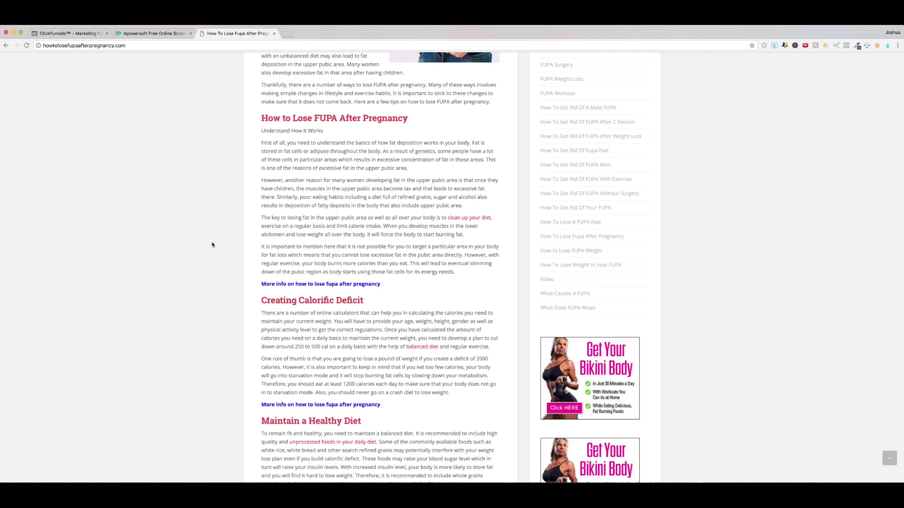
pyautogui.scroll(-2, 210, 245)
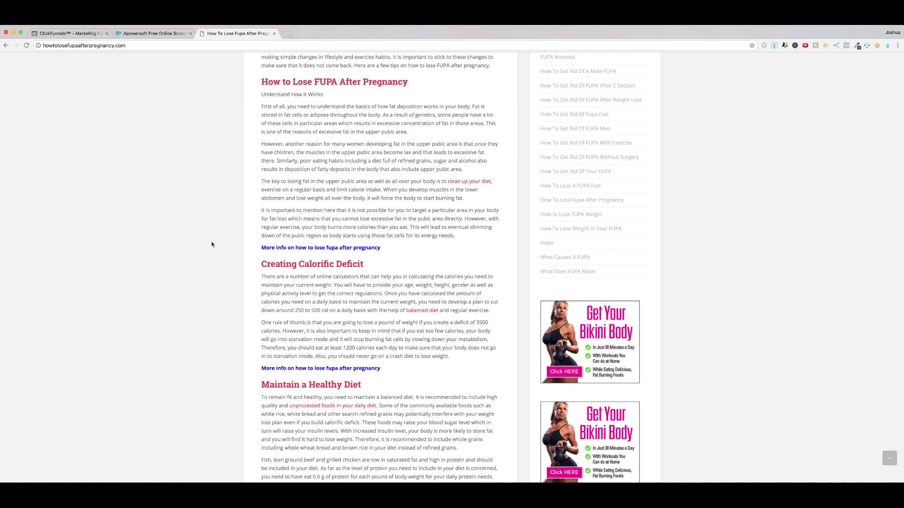
pyautogui.scroll(10, 218, 240)
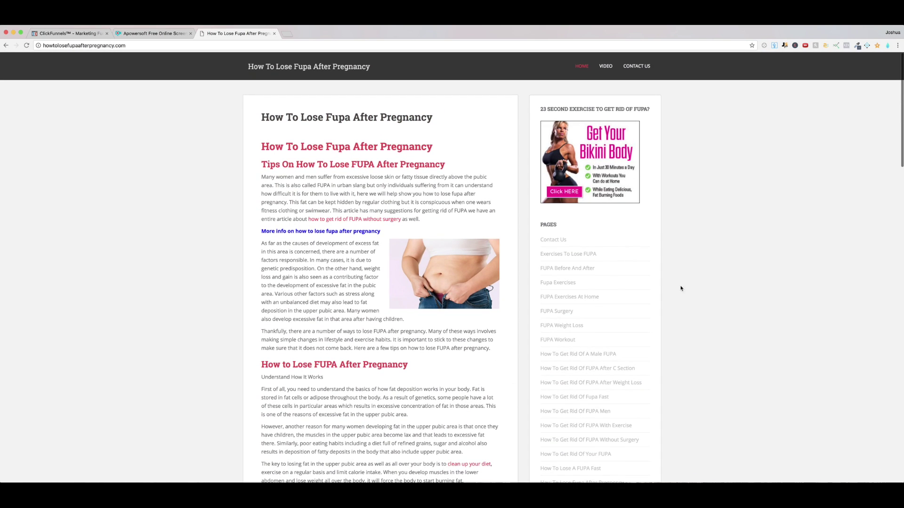
pyautogui.scroll(-5, 685, 287)
pyautogui.click(5, 46)
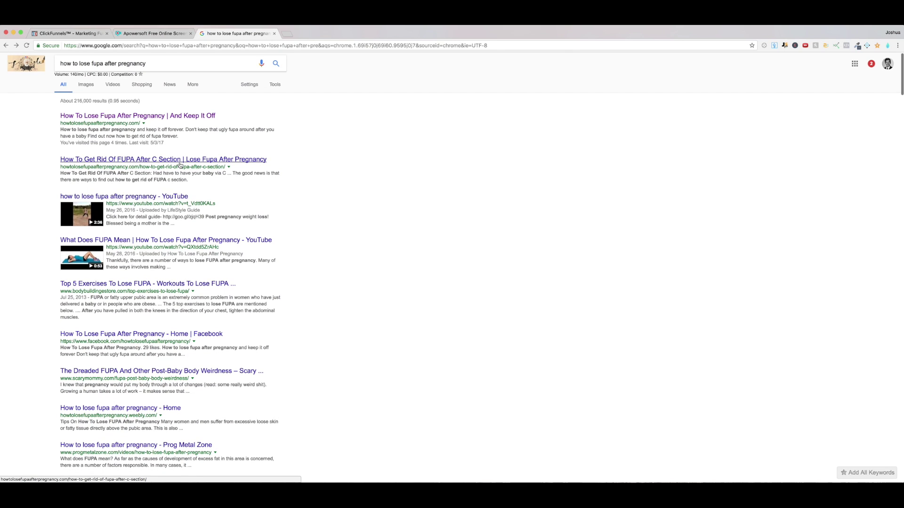
pyautogui.click(138, 164)
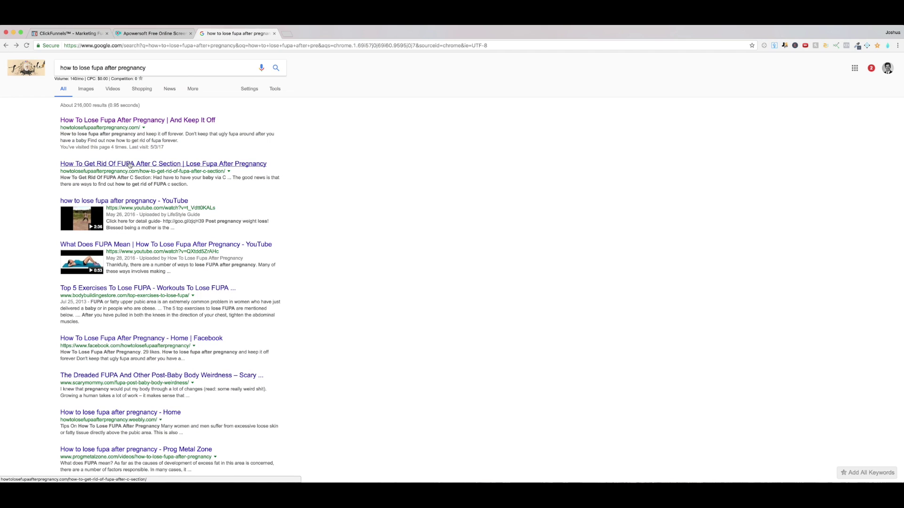
# Step: Read through the How To Get Rid Of FUPA After C Section article, then return to ClickFunnels
pyautogui.click(130, 164)
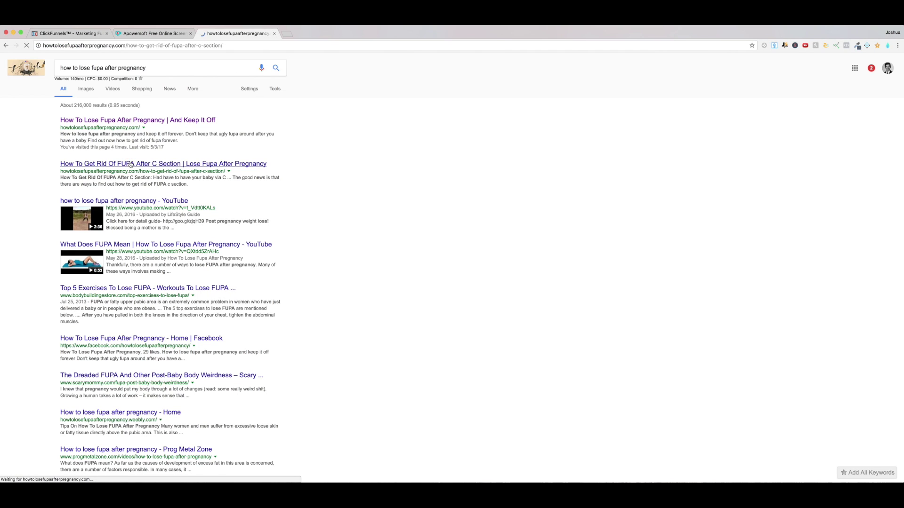
pyautogui.scroll(-20, 260, 171)
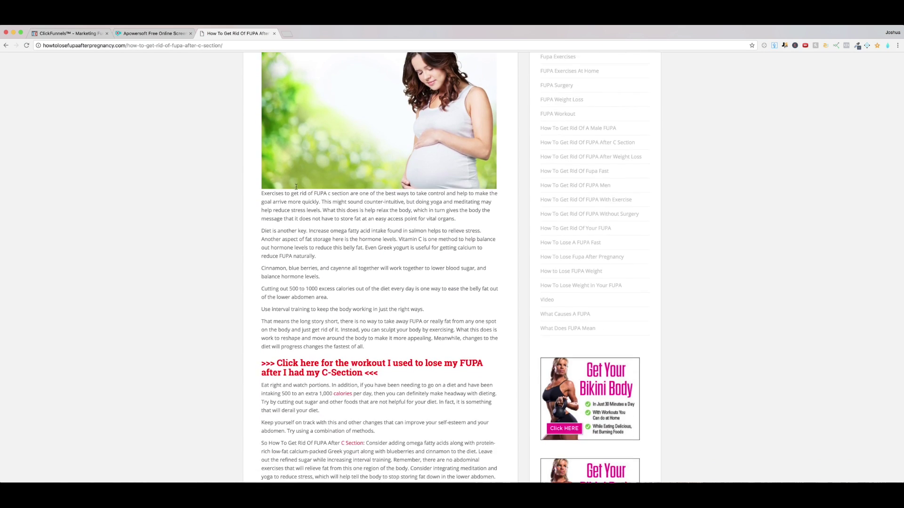
pyautogui.scroll(20, 297, 187)
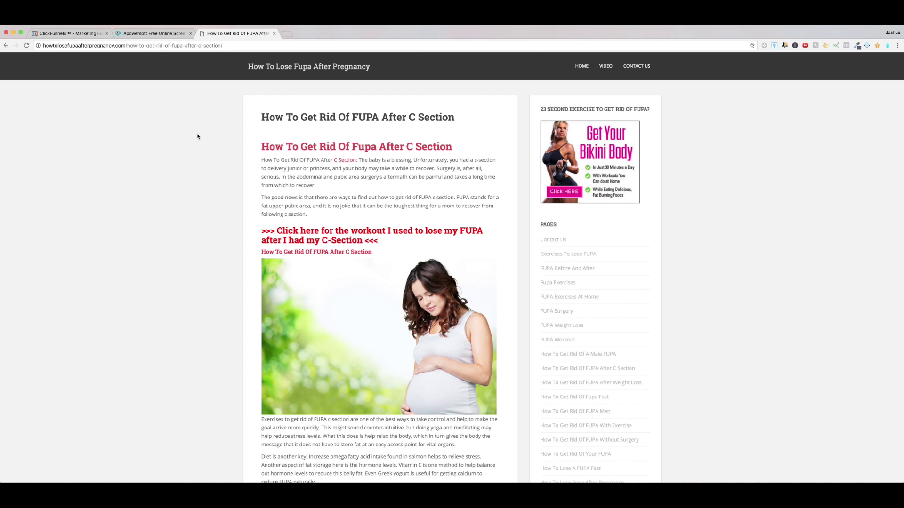
pyautogui.scroll(-3, 197, 137)
pyautogui.scroll(3, 196, 137)
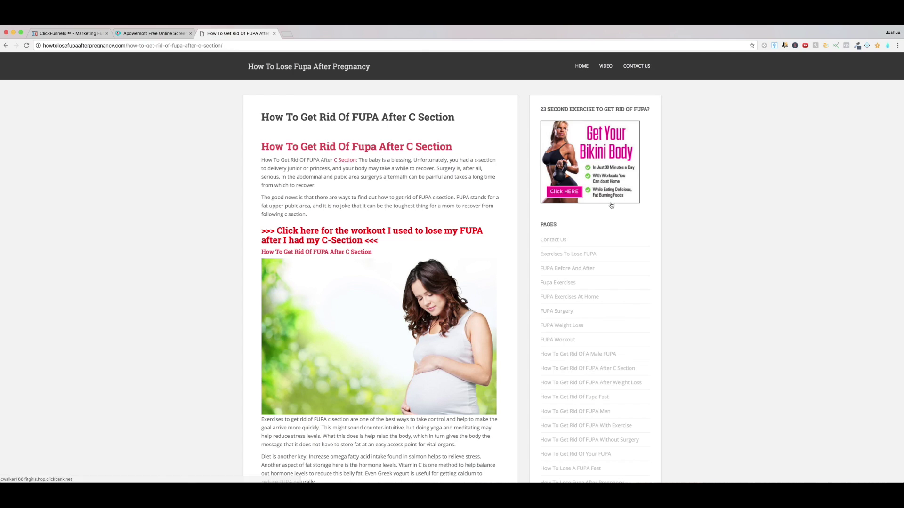
pyautogui.scroll(-10, 626, 176)
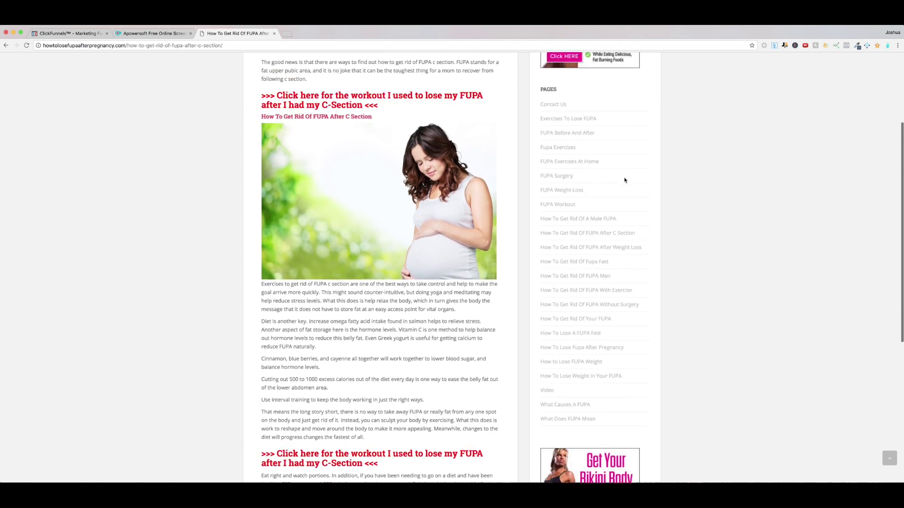
pyautogui.scroll(9, 623, 181)
pyautogui.scroll(2, 622, 188)
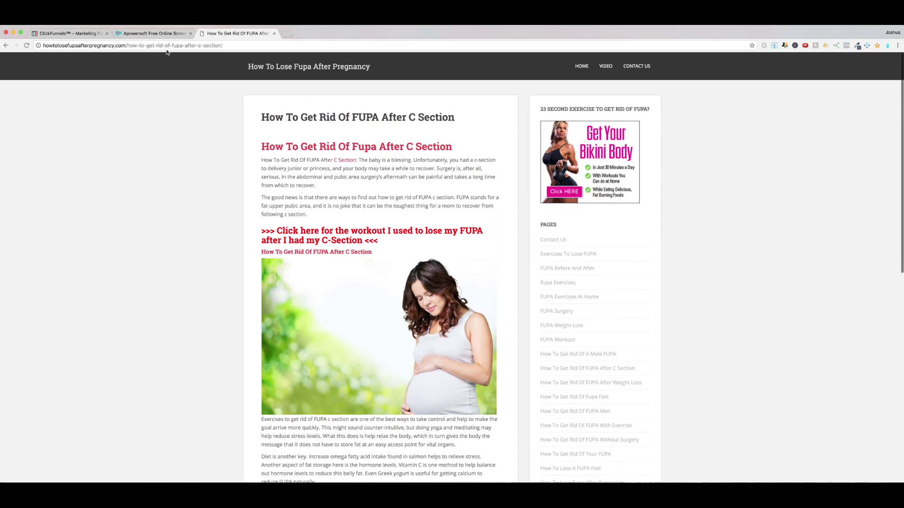
pyautogui.click(89, 34)
# Step: Move the ClickFunnels tab after the FUPA tab, reload the funnels dashboard, and start a new funnel
pyautogui.moveTo(93, 34); pyautogui.dragTo(243, 34)
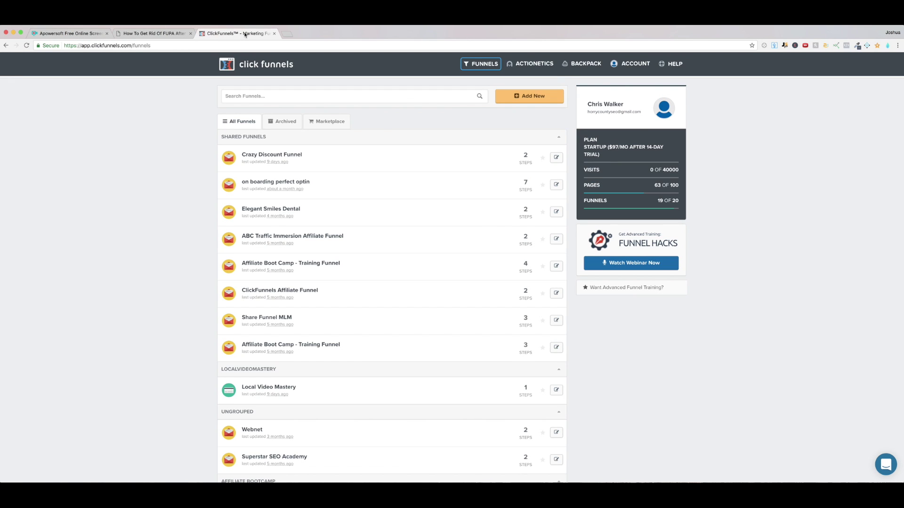
pyautogui.scroll(-3, 682, 314)
pyautogui.scroll(-2, 683, 314)
pyautogui.scroll(5, 682, 312)
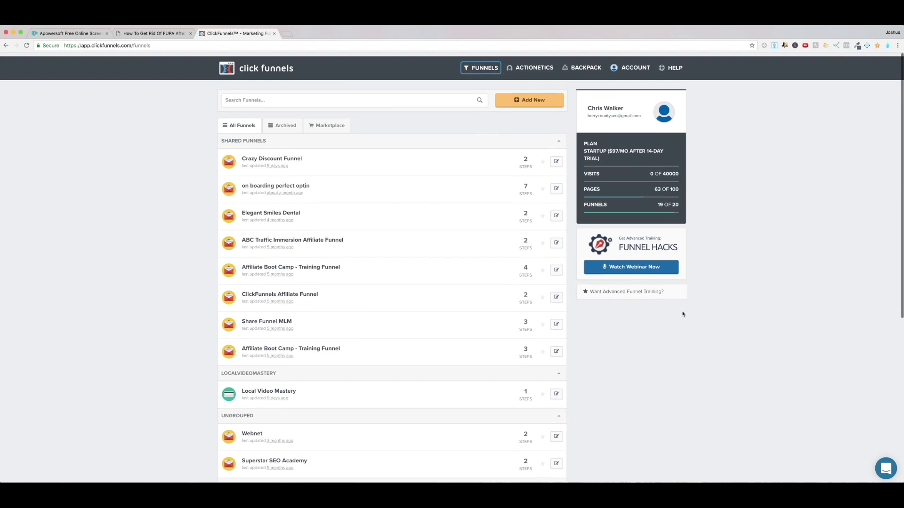
pyautogui.scroll(-7, 323, 323)
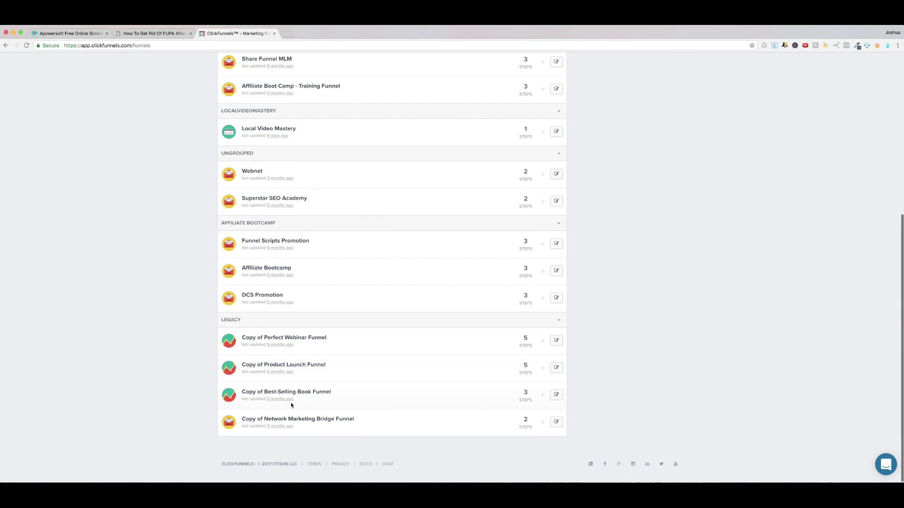
pyautogui.scroll(15, 601, 299)
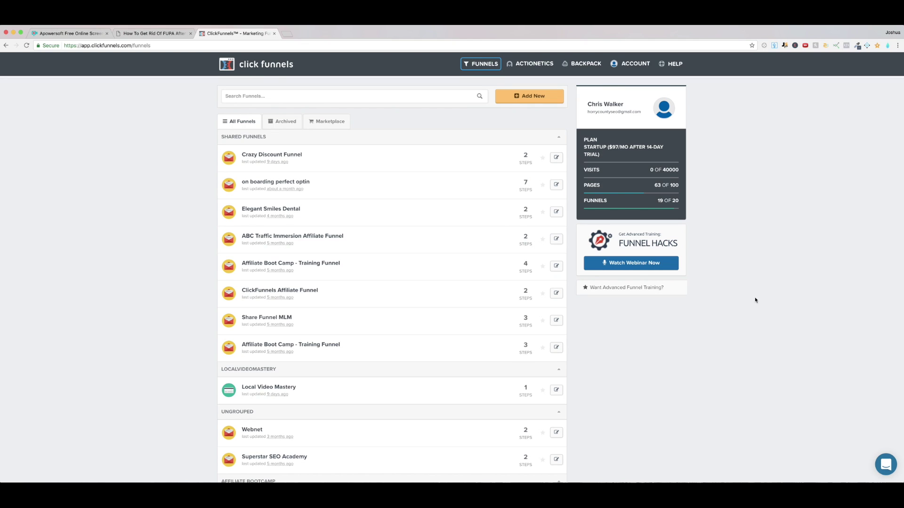
pyautogui.click(478, 64)
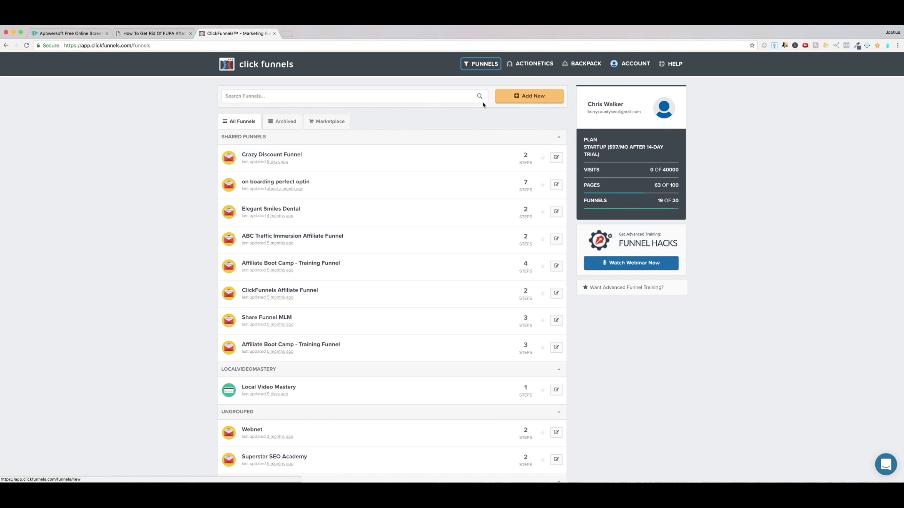
pyautogui.click(532, 98)
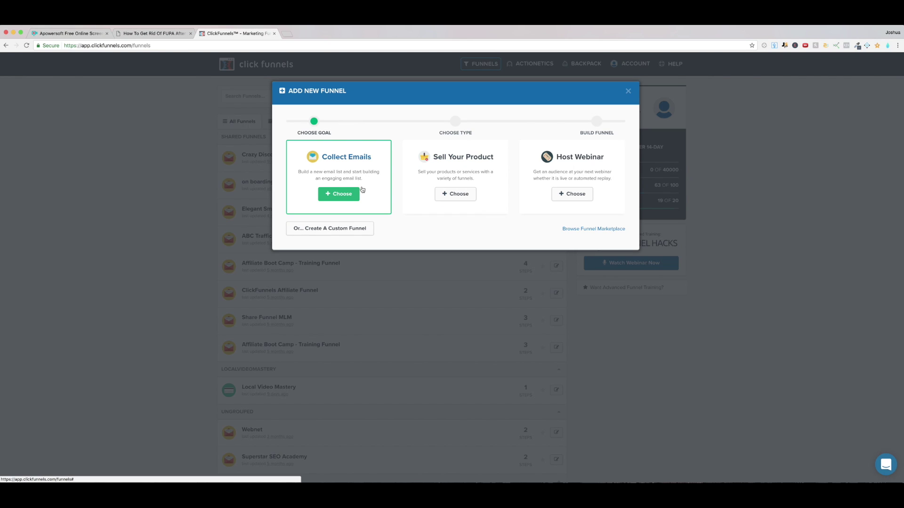
# Step: Choose the Collect Emails goal and name the funnel 'FUPA Funnel'
pyautogui.click(352, 196)
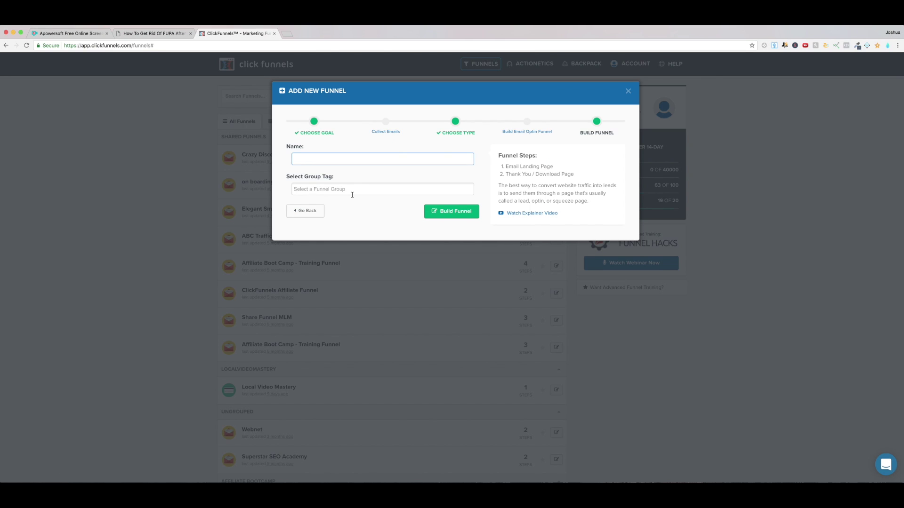
pyautogui.write('Fun')
pyautogui.press('BackSpace')
pyautogui.press('BackSpace')
pyautogui.press('BackSpace')
pyautogui.write('Fupa')
pyautogui.press('BackSpace')
pyautogui.press('BackSpace')
pyautogui.press('BackSpace')
pyautogui.write('UPA Funne')
# Step: Add 'Affiliate Offers' as the funnel's group tag
pyautogui.click(361, 188)
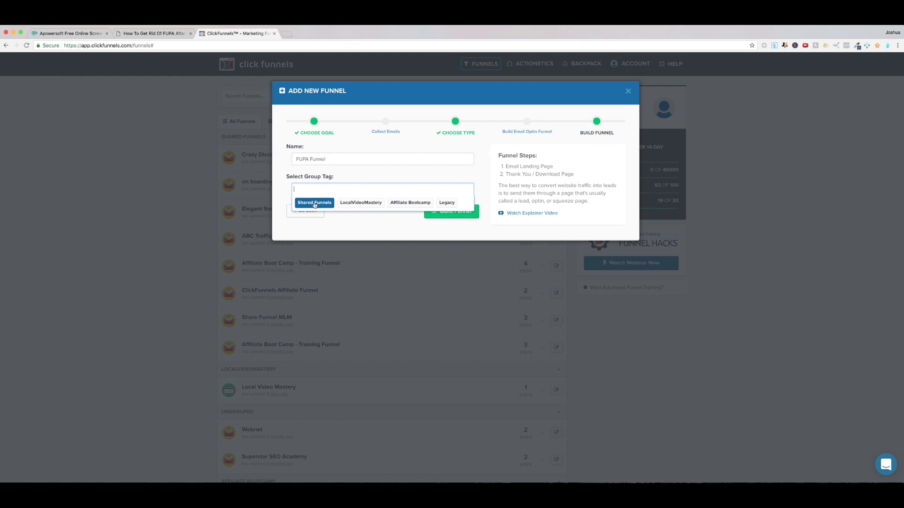
pyautogui.click(280, 190)
pyautogui.click(292, 190)
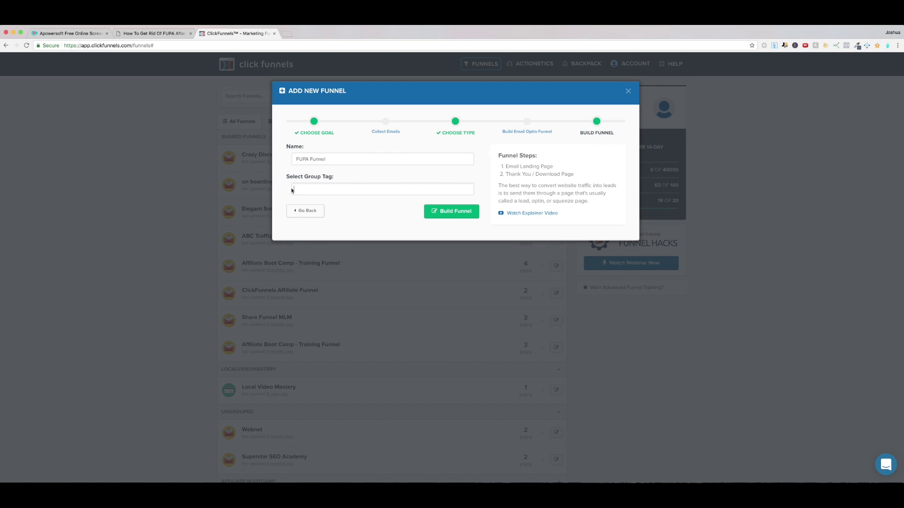
pyautogui.click(357, 192)
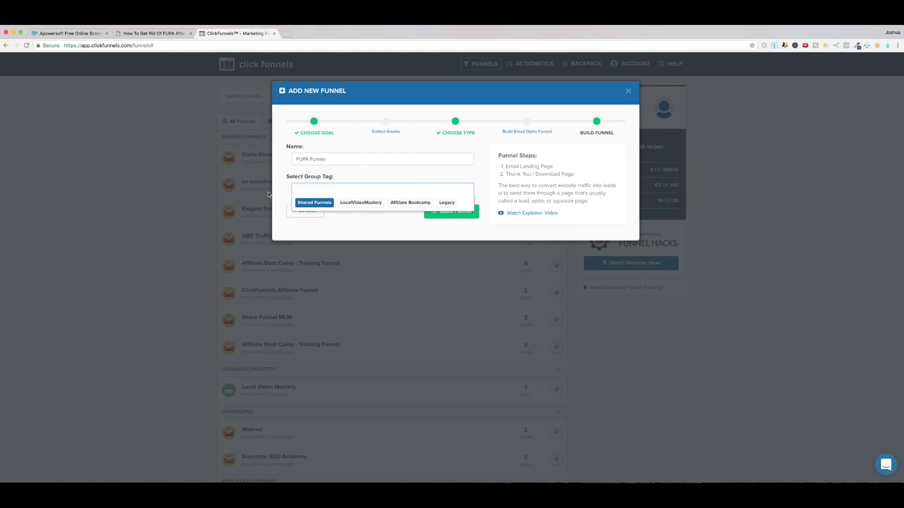
pyautogui.write('Affilli')
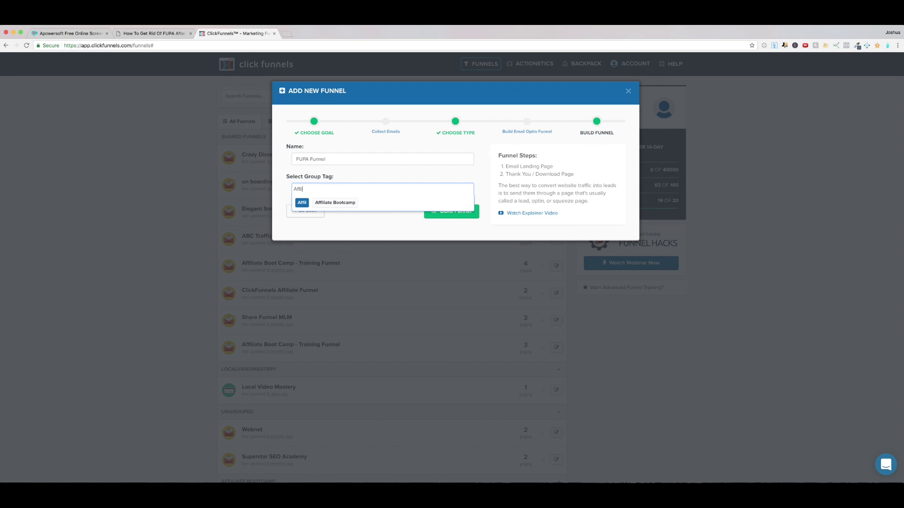
pyautogui.press('BackSpace')
pyautogui.press('BackSpace')
pyautogui.write('lia')
pyautogui.press('BackSpace')
pyautogui.write('iate Of')
pyautogui.write('s')
pyautogui.press('super+a')
pyautogui.press('BackSpace')
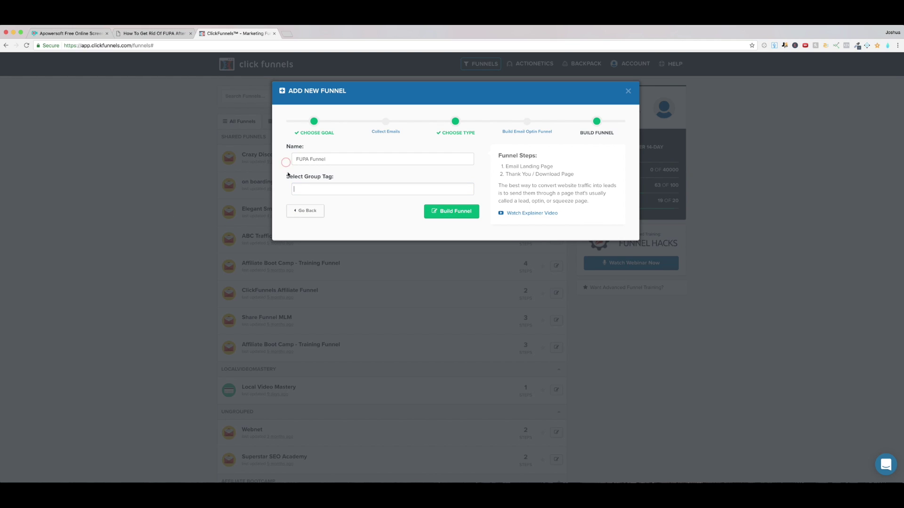
pyautogui.write('Afi')
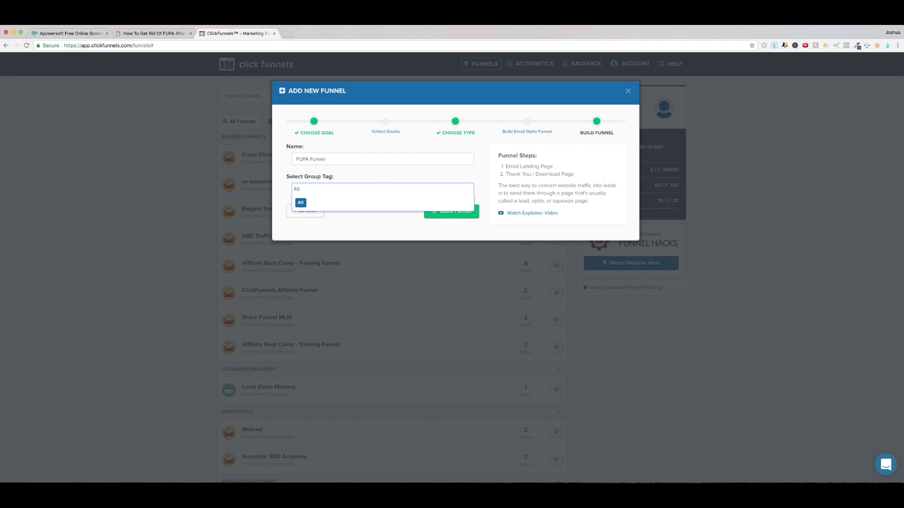
pyautogui.press('BackSpace')
pyautogui.write('filiate Offers')
pyautogui.press('Return')
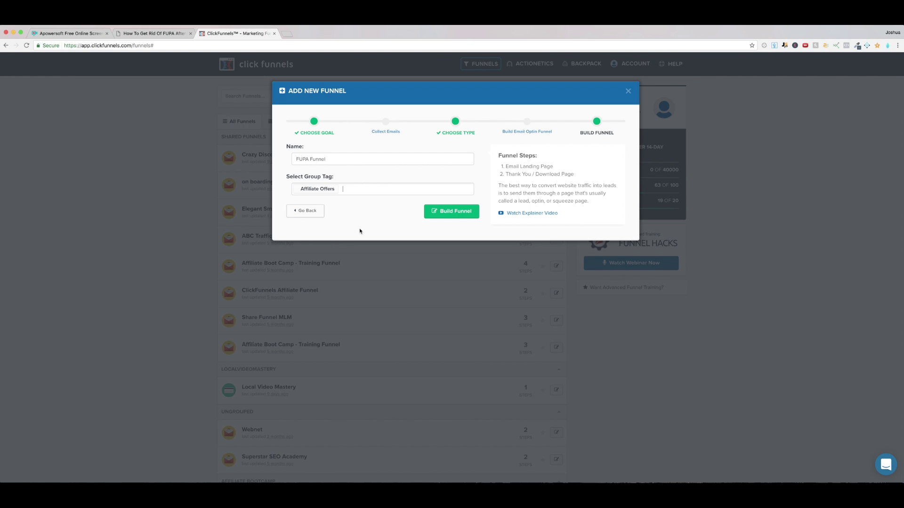
# Step: Check the FUPA Funnel name and build the funnel
pyautogui.click(309, 156)
pyautogui.click(356, 187)
pyautogui.click(361, 172)
pyautogui.click(447, 212)
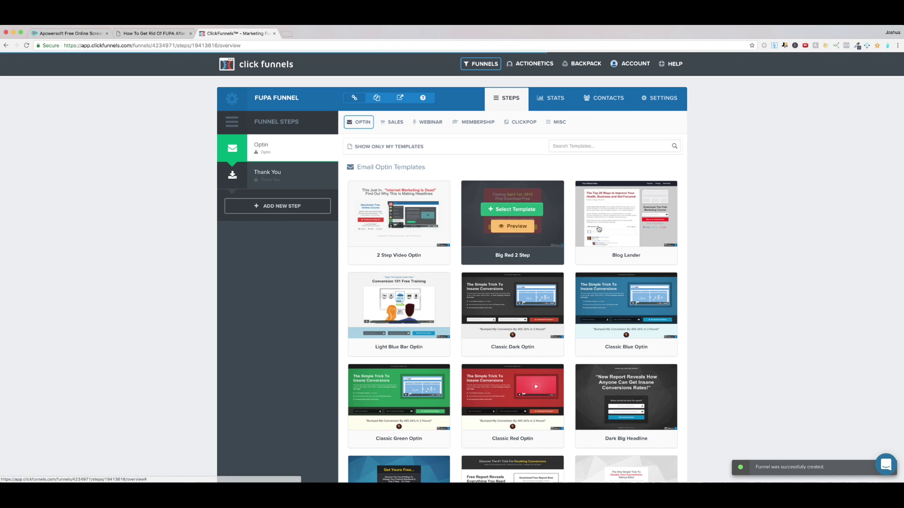
# Step: Scroll through the Email Optin Templates, then switch back to the FUPA search tab
pyautogui.scroll(-12, 698, 243)
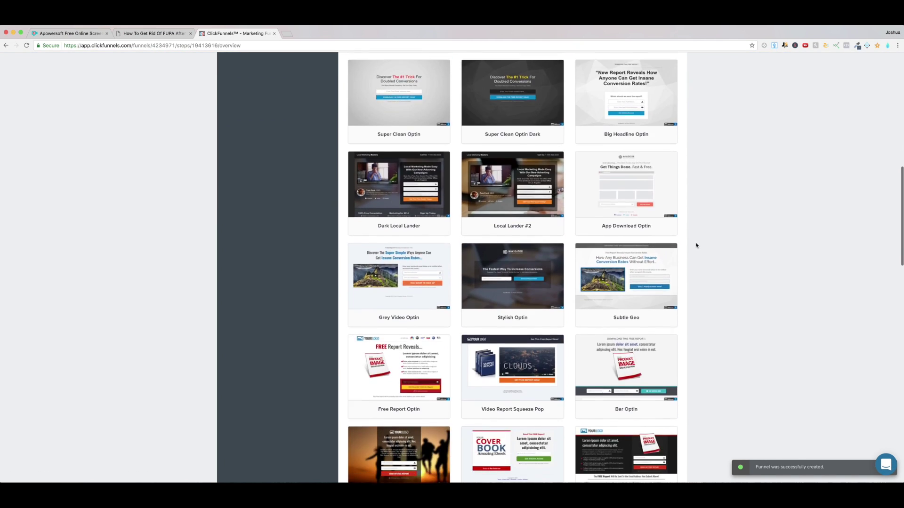
pyautogui.scroll(12, 696, 245)
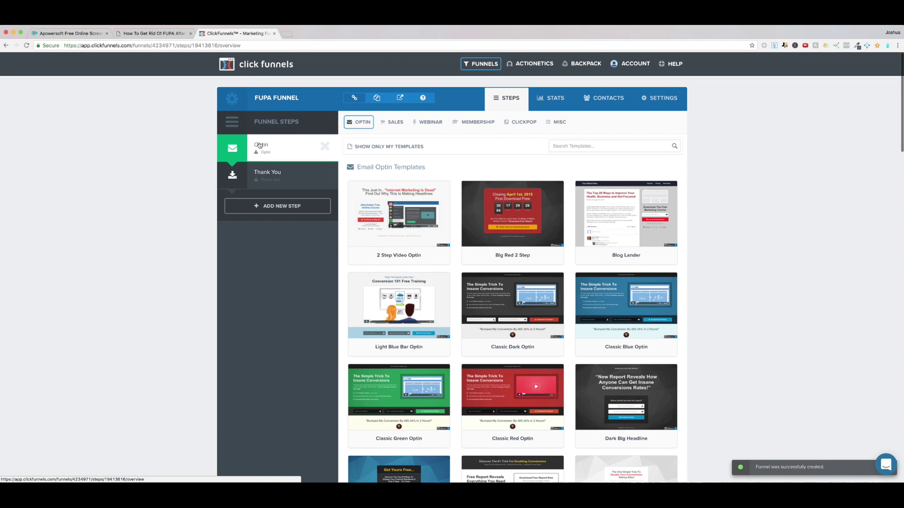
pyautogui.click(170, 34)
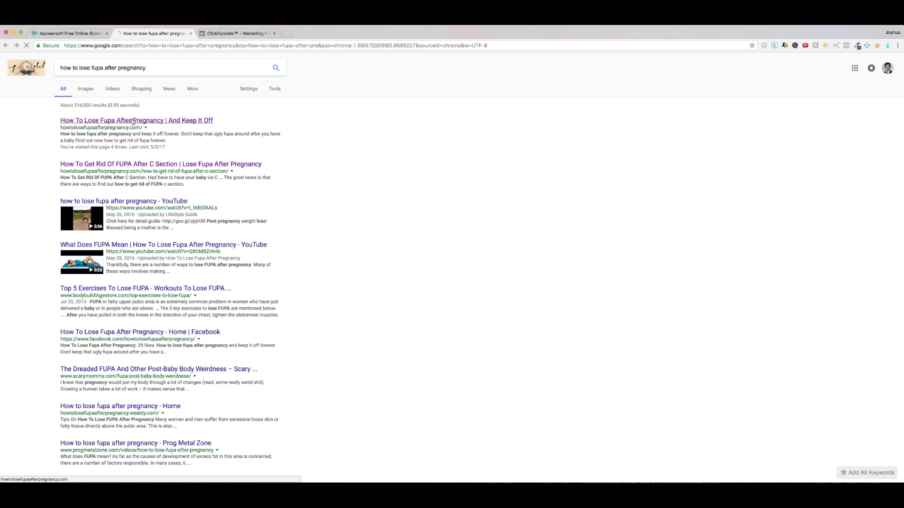
# Step: Open the howtolosefupaafterpregnancy.com result and highlight the keyword in its domain name
pyautogui.click(117, 120)
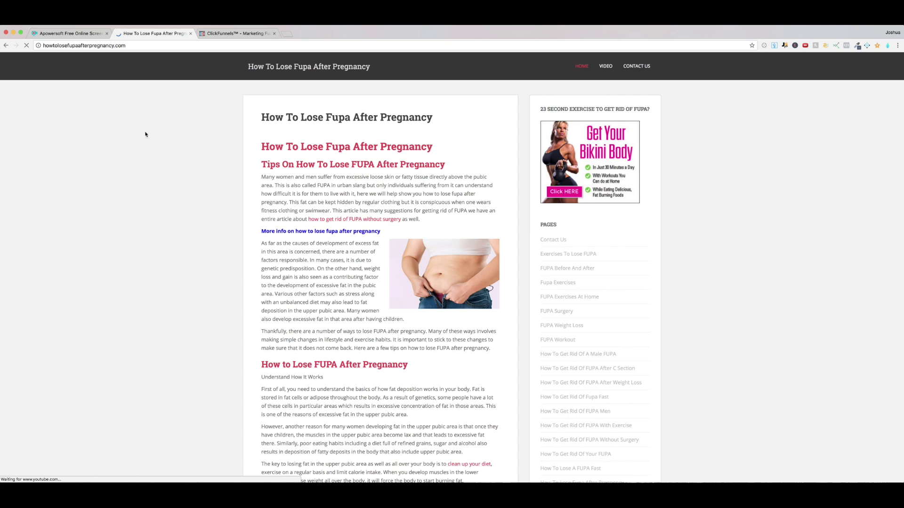
pyautogui.click(121, 47)
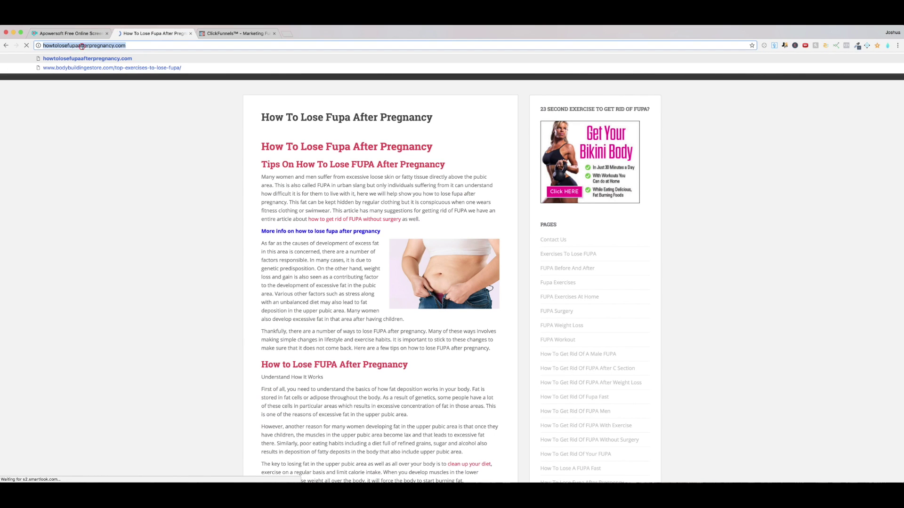
pyautogui.moveTo(53, 46); pyautogui.dragTo(126, 47)
pyautogui.click(136, 91)
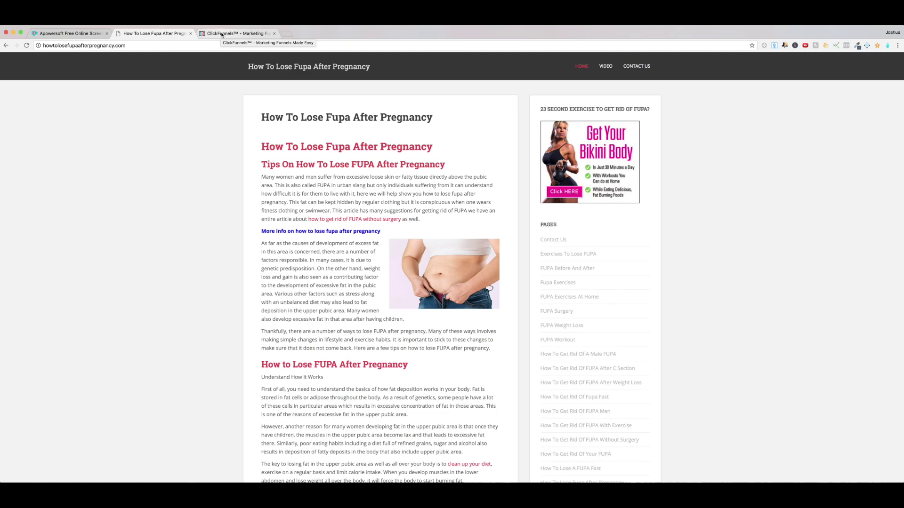
# Step: Scroll through the How To Lose Fupa After Pregnancy home-page article and back to the top
pyautogui.scroll(-20, 237, 192)
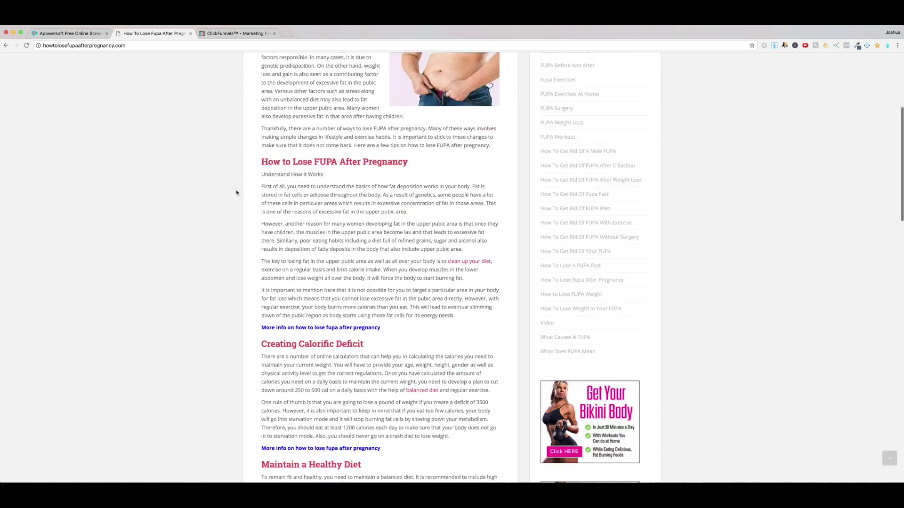
pyautogui.scroll(-10, 236, 192)
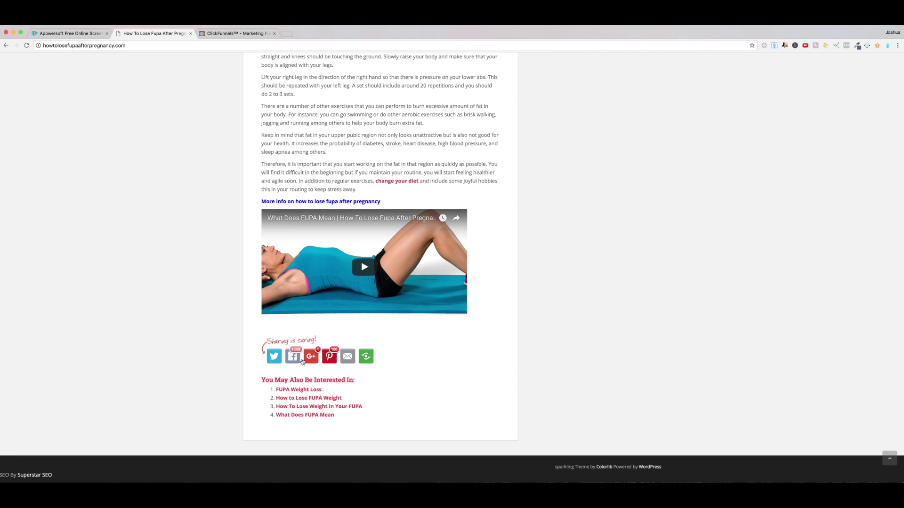
pyautogui.scroll(3, 480, 308)
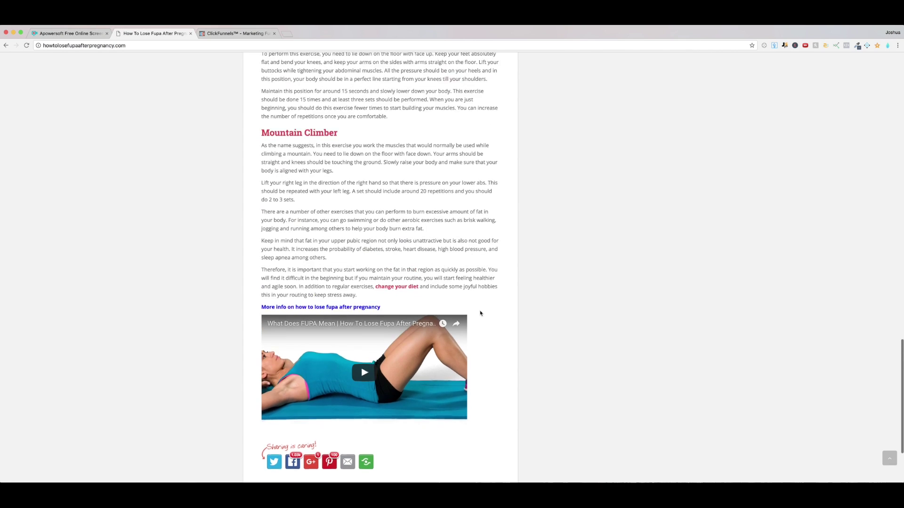
pyautogui.scroll(15, 480, 313)
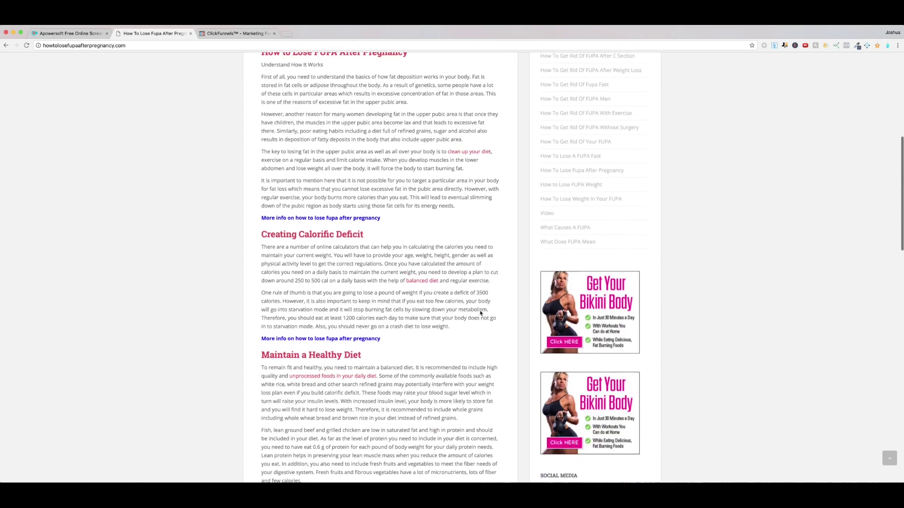
pyautogui.scroll(8, 481, 314)
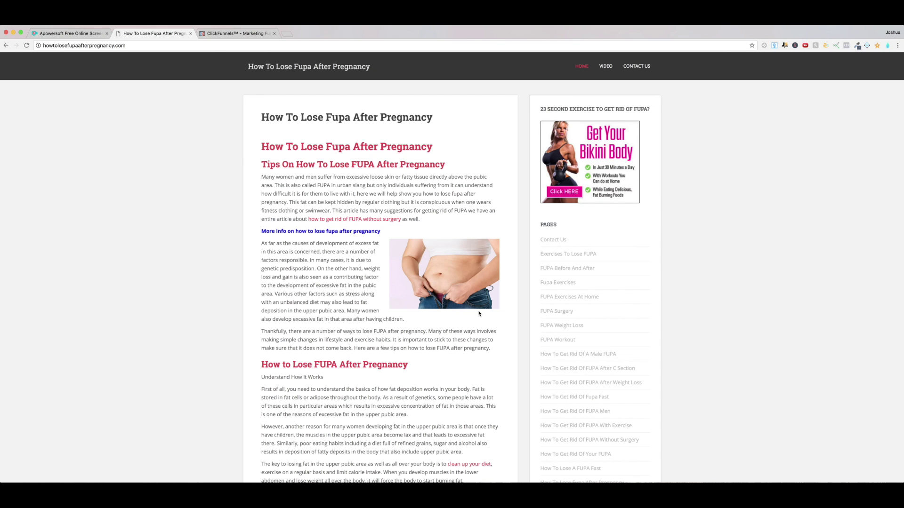
pyautogui.scroll(-5, 335, 315)
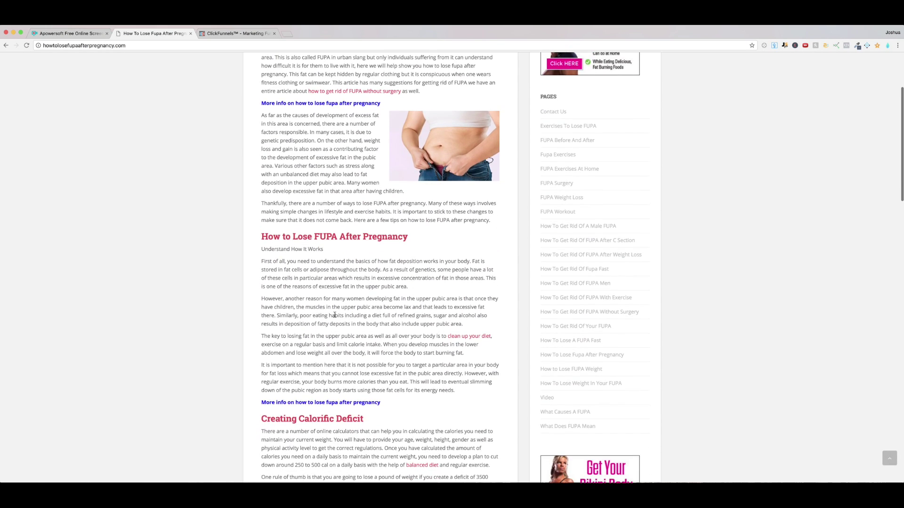
pyautogui.scroll(5, 334, 315)
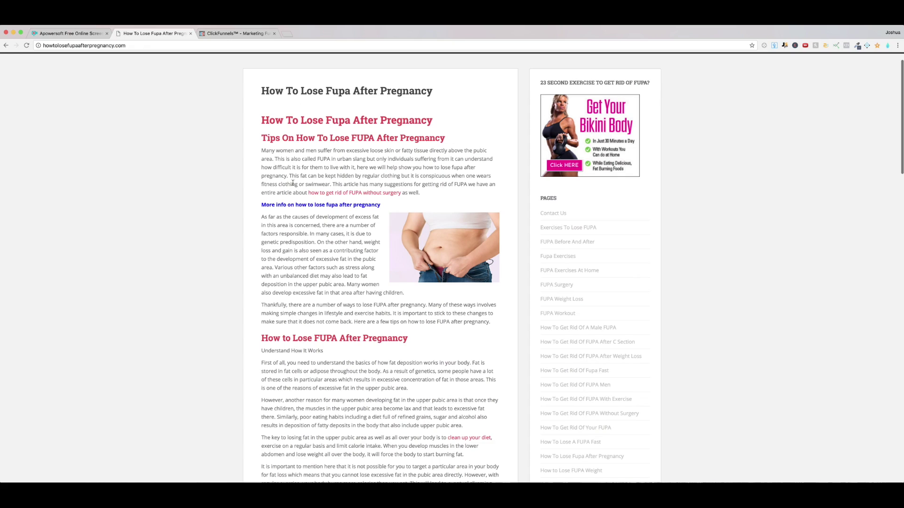
pyautogui.scroll(-20, 308, 164)
pyautogui.scroll(-1, 349, 171)
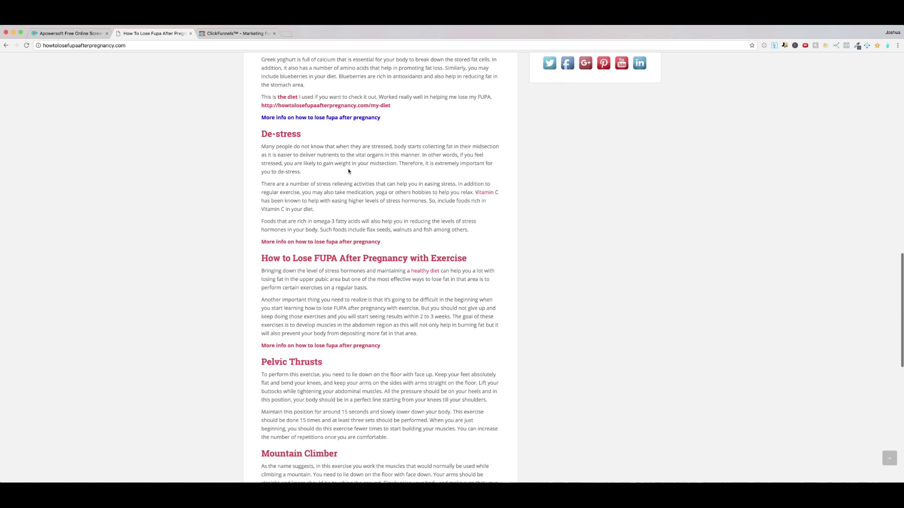
pyautogui.scroll(-20, 348, 171)
pyautogui.scroll(20, 343, 194)
pyautogui.scroll(20, 336, 197)
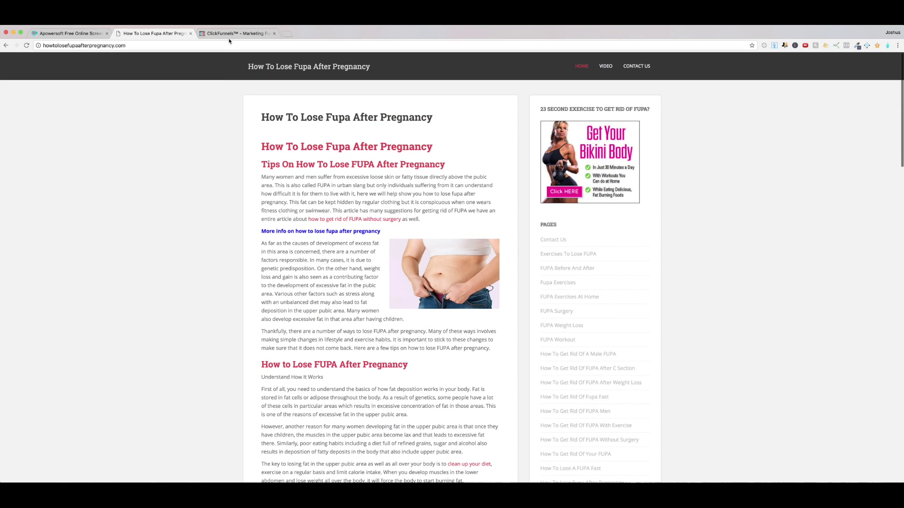
# Step: Browse the Email Optin Templates in ClickFunnels and select Optin Blank Start for the Optin step
pyautogui.click(229, 34)
pyautogui.scroll(-6, 379, 198)
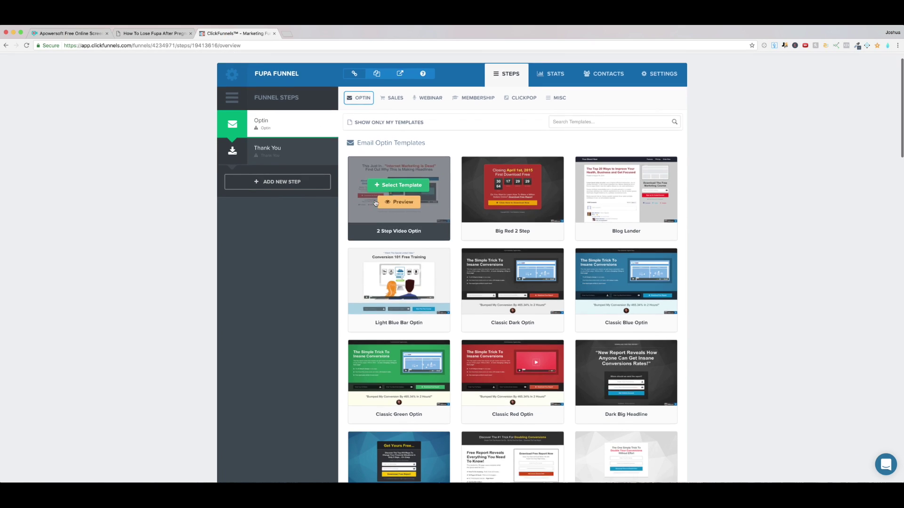
pyautogui.scroll(-14, 376, 204)
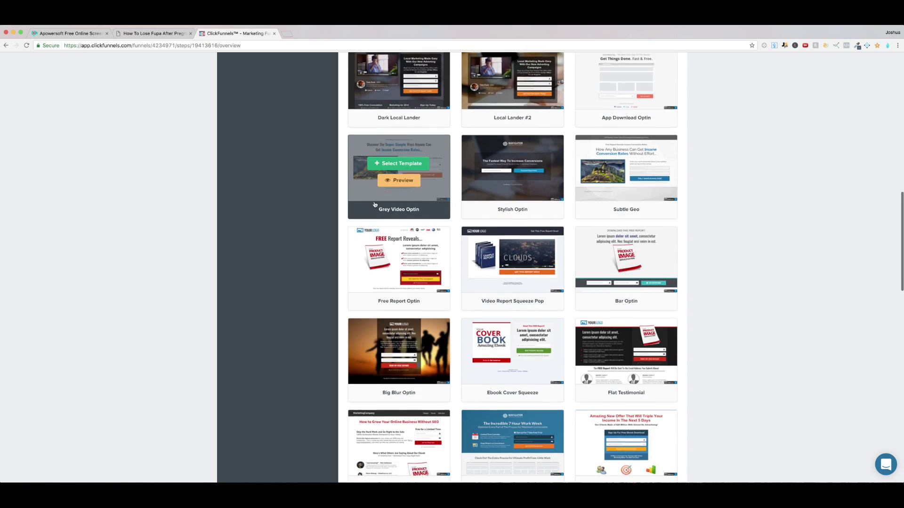
pyautogui.scroll(-6, 376, 204)
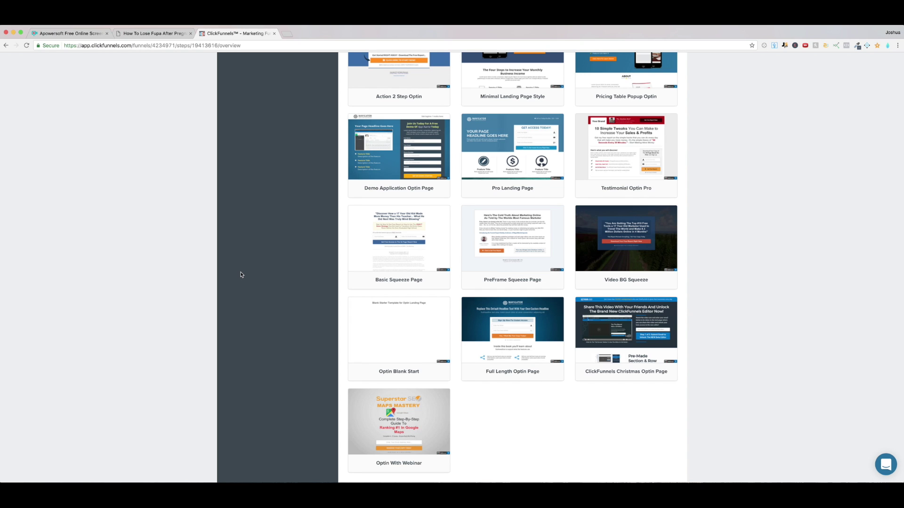
pyautogui.scroll(-1, 246, 279)
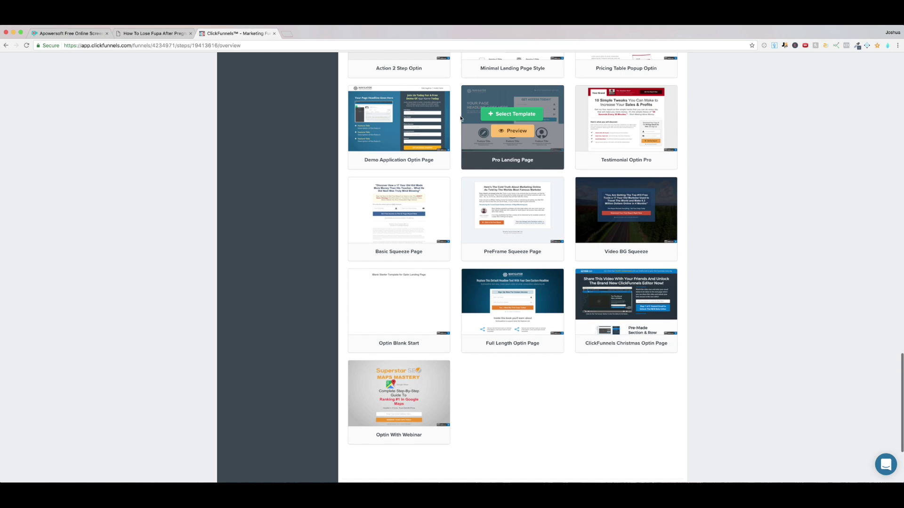
pyautogui.scroll(3, 584, 138)
pyautogui.scroll(18, 584, 138)
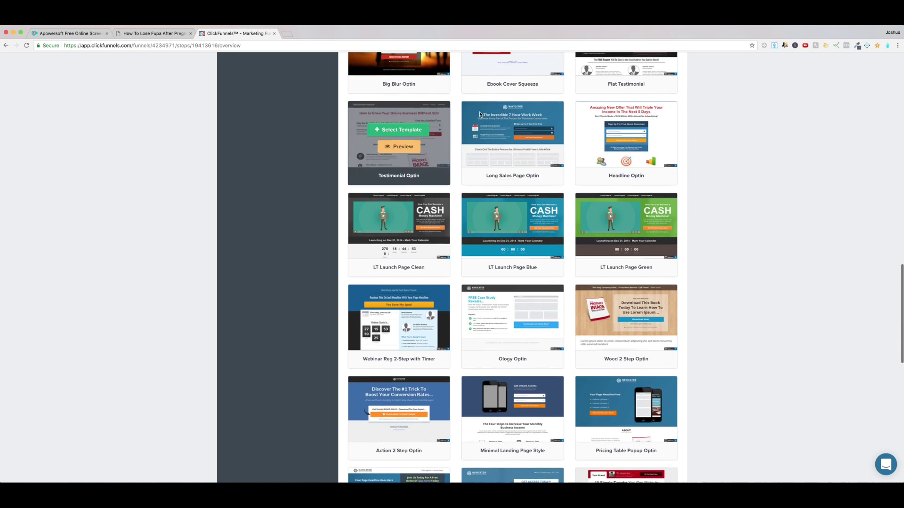
pyautogui.scroll(20, 540, 118)
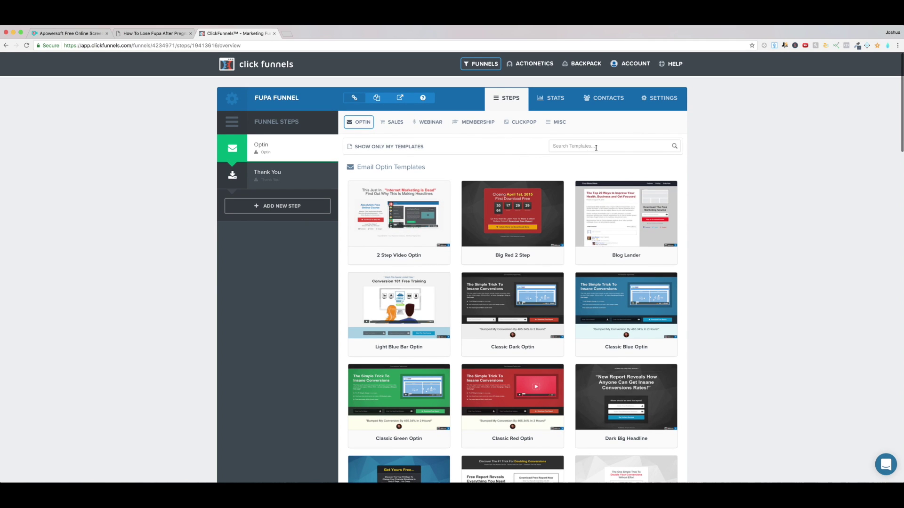
pyautogui.scroll(-20, 673, 179)
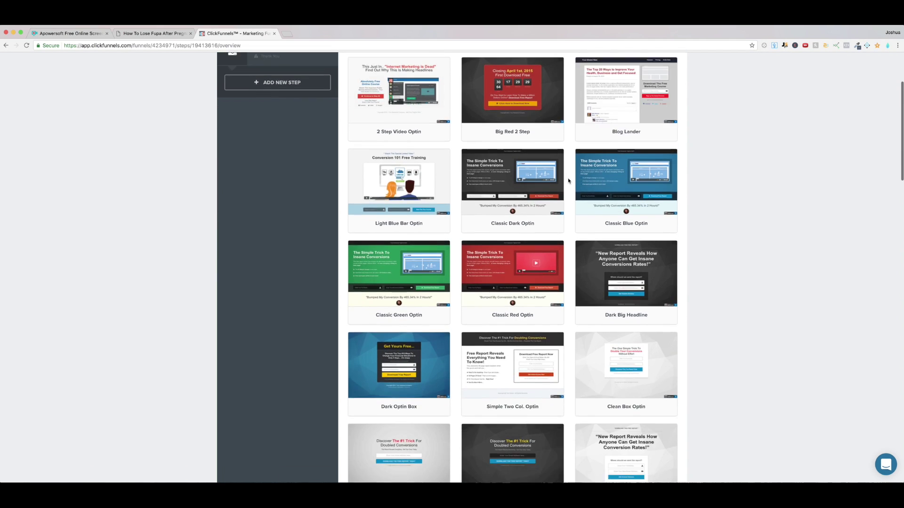
pyautogui.scroll(-3, 550, 182)
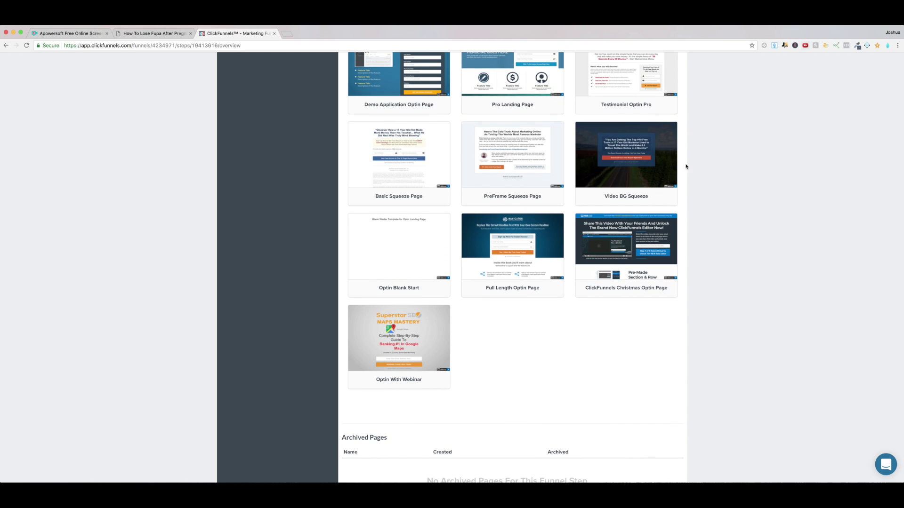
pyautogui.scroll(-1, 665, 197)
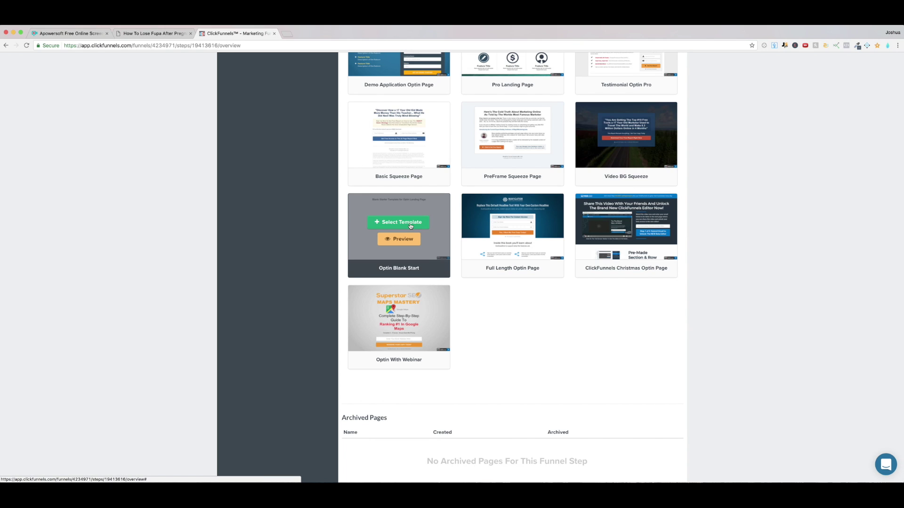
pyautogui.click(399, 221)
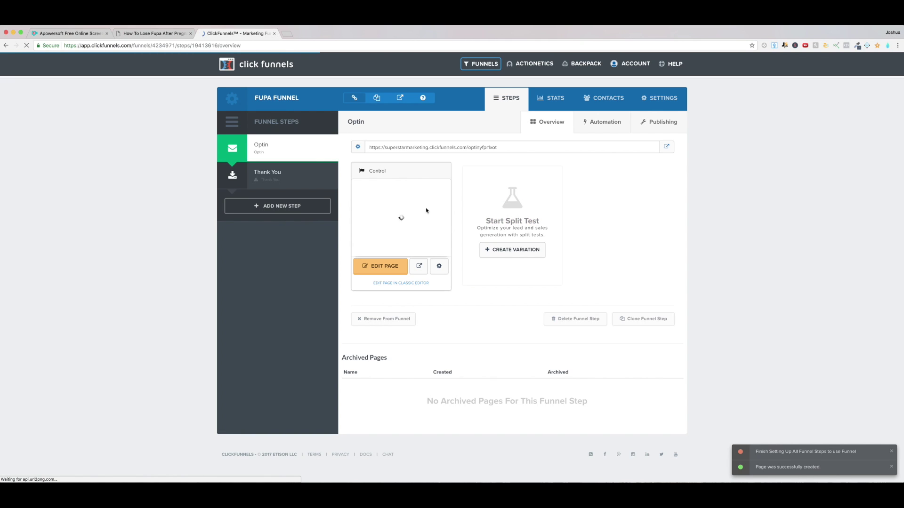
# Step: Wait for the Blank Starter Template page to load as the Optin step's Control version
pyautogui.moveTo(301, 158)
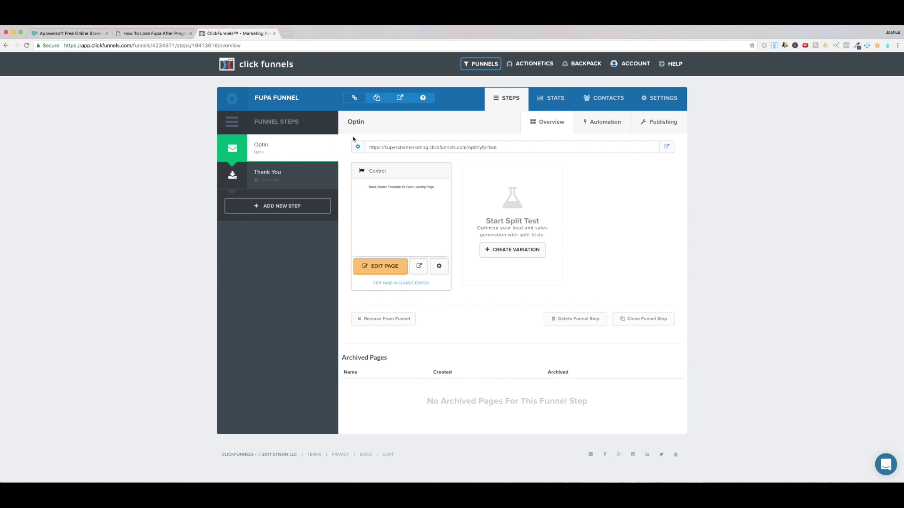
# Step: Copy the title 'How To Lose Fupa After Pregnancy' from the Fupa website, then return to the FUPA Funnel
pyautogui.click(166, 33)
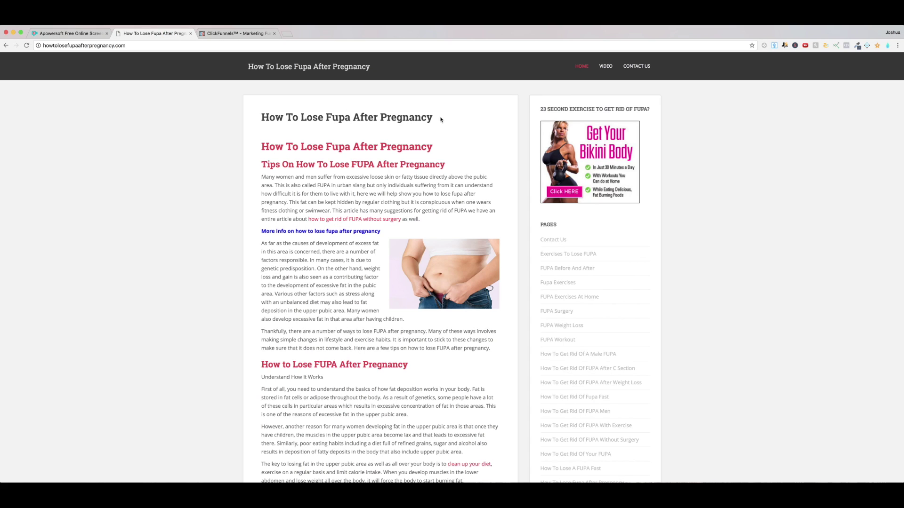
pyautogui.moveTo(440, 120); pyautogui.dragTo(263, 120)
pyautogui.press('super+c')
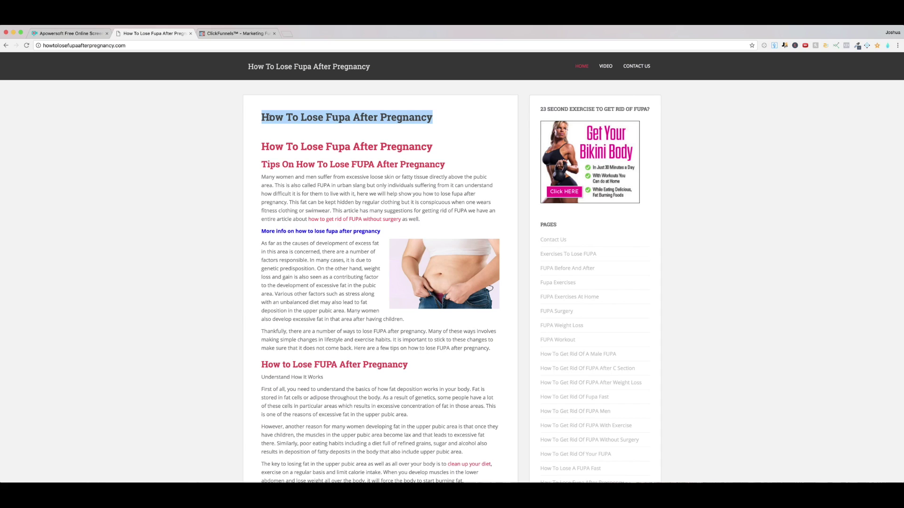
pyautogui.click(254, 33)
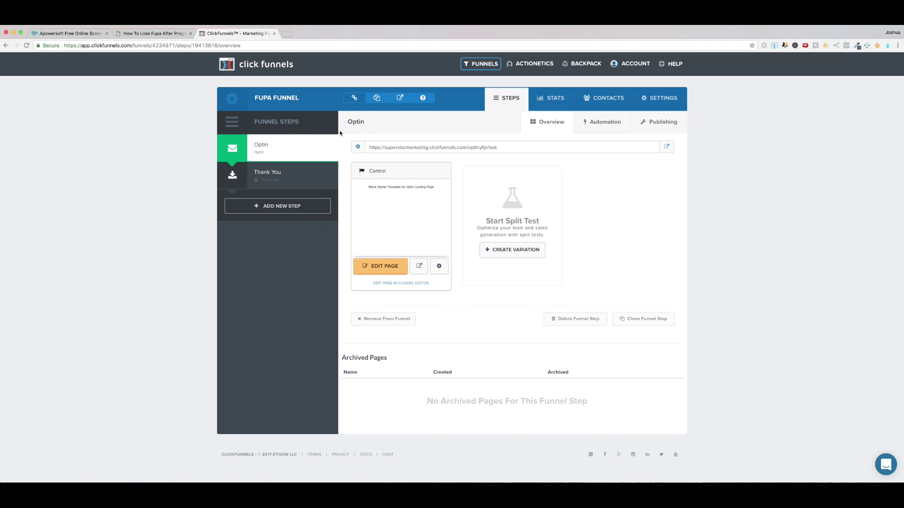
pyautogui.doubleClick(366, 125)
pyautogui.click(363, 123)
pyautogui.moveTo(356, 124); pyautogui.dragTo(344, 126)
pyautogui.click(704, 163)
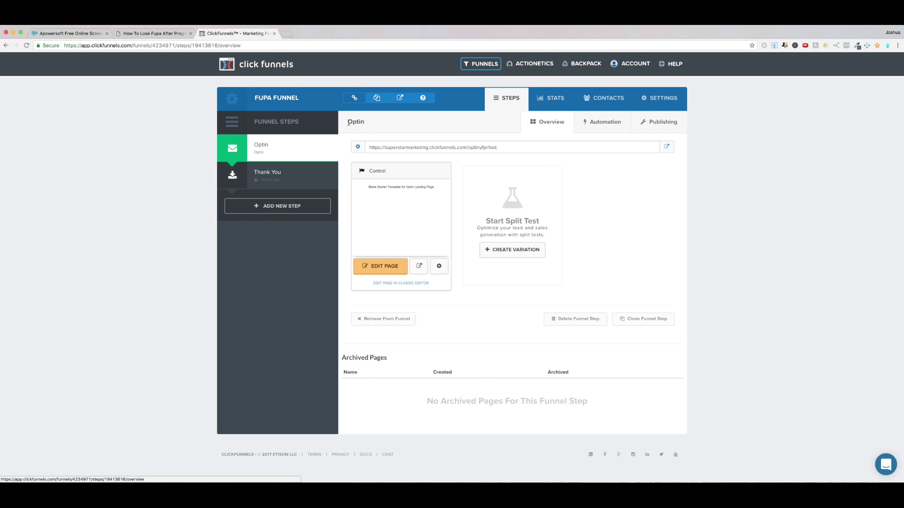
# Step: Change the funnel step name from 'Optin' to 'How To Lose Fupa After Pregnancy - Optin'
pyautogui.click(653, 124)
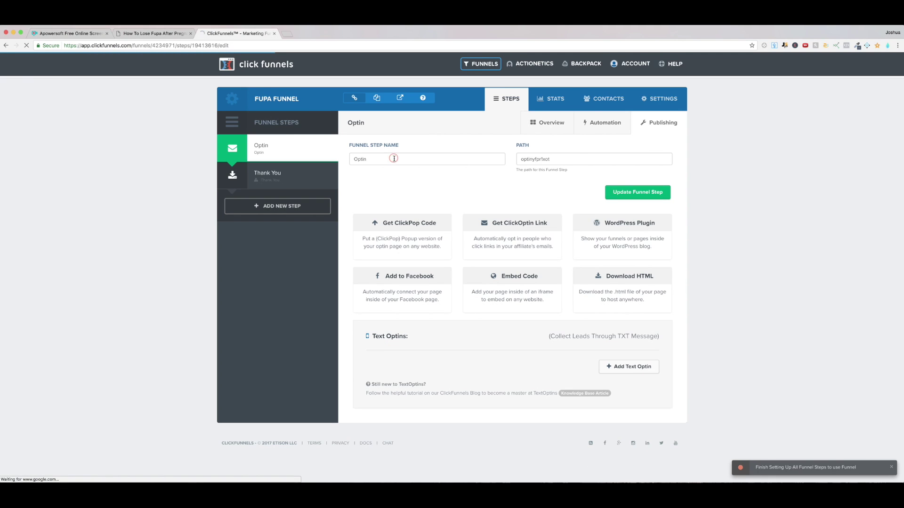
pyautogui.click(374, 160)
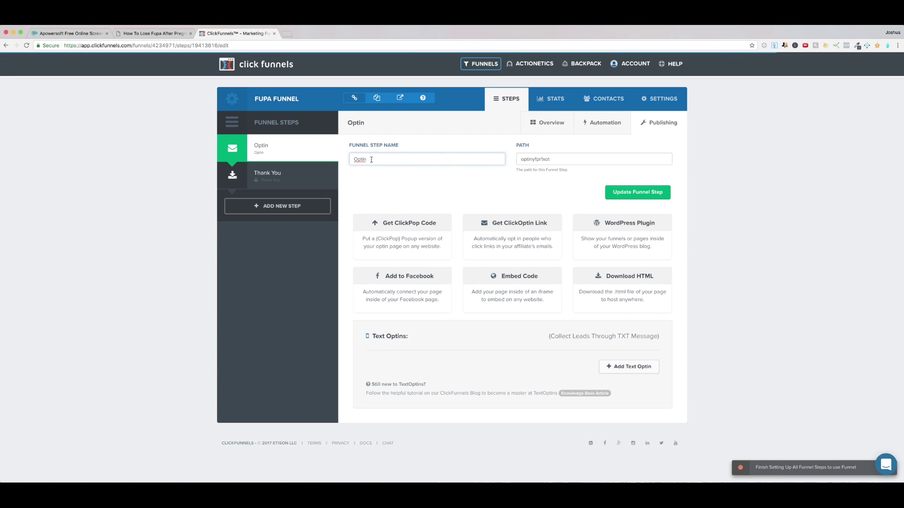
pyautogui.moveTo(374, 160); pyautogui.dragTo(353, 159)
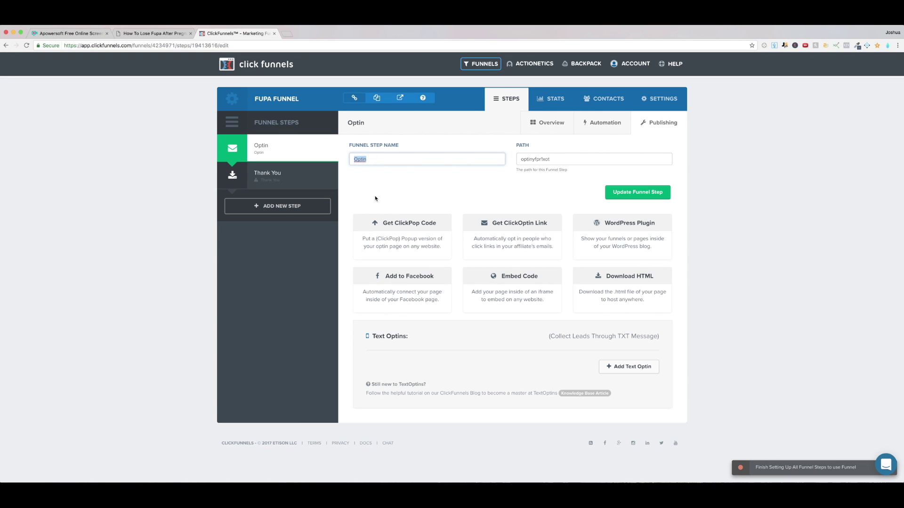
pyautogui.press('super+v')
pyautogui.write('- Optin')
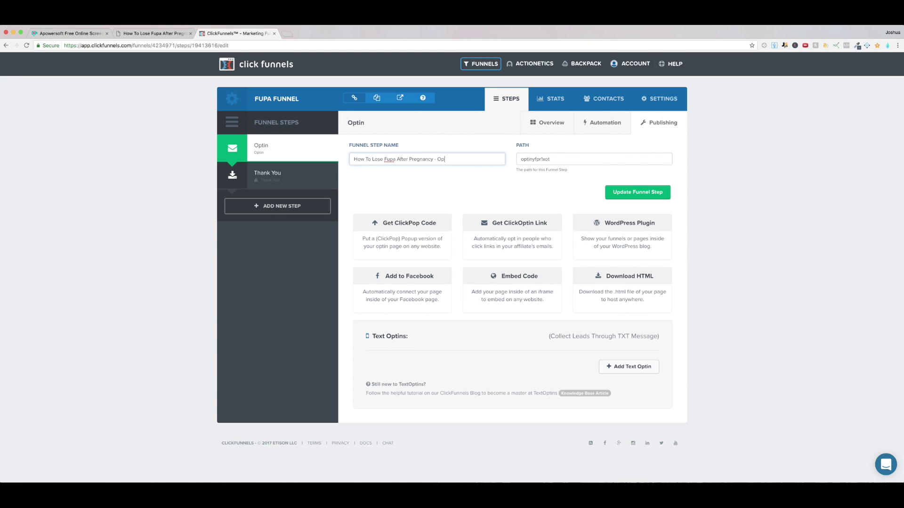
# Step: Check the new step name, save the funnel step, and open its blank opt-in page for editing
pyautogui.click(440, 185)
pyautogui.click(351, 160)
pyautogui.moveTo(366, 159); pyautogui.dragTo(432, 160)
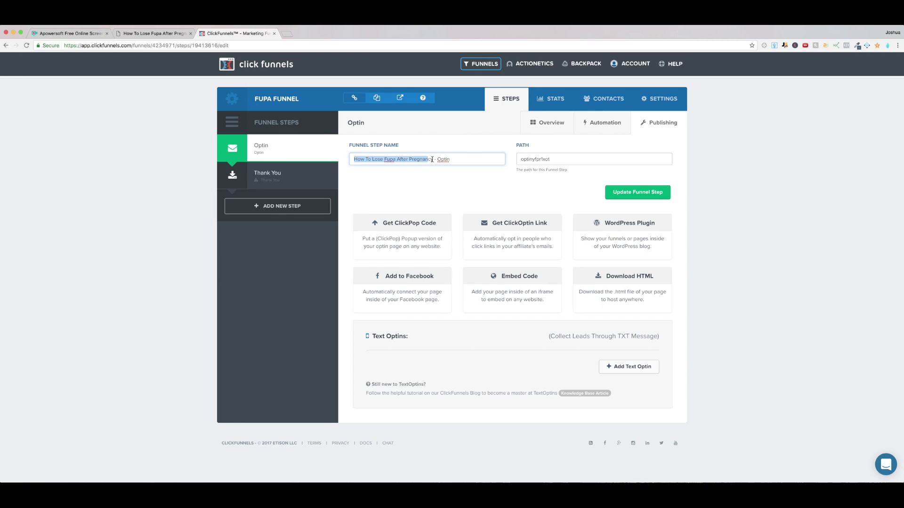
pyautogui.click(450, 159)
pyautogui.click(472, 193)
pyautogui.click(620, 194)
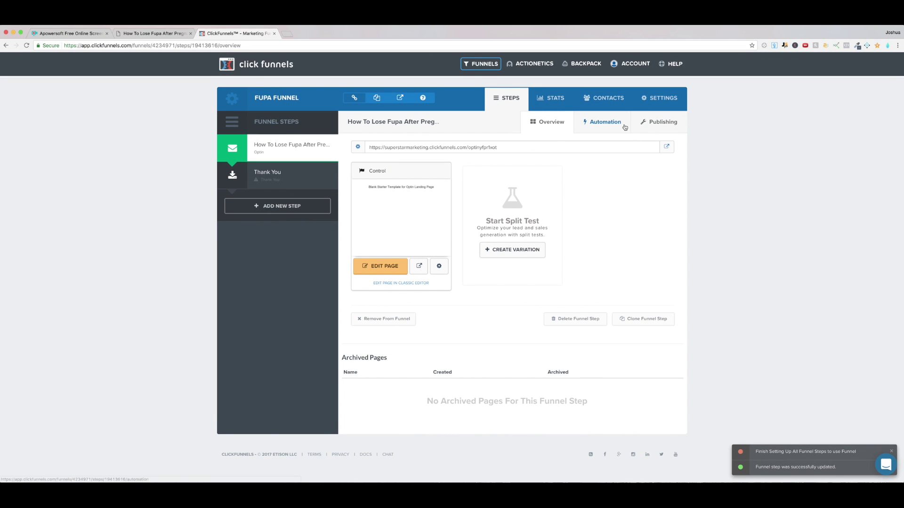
pyautogui.click(387, 271)
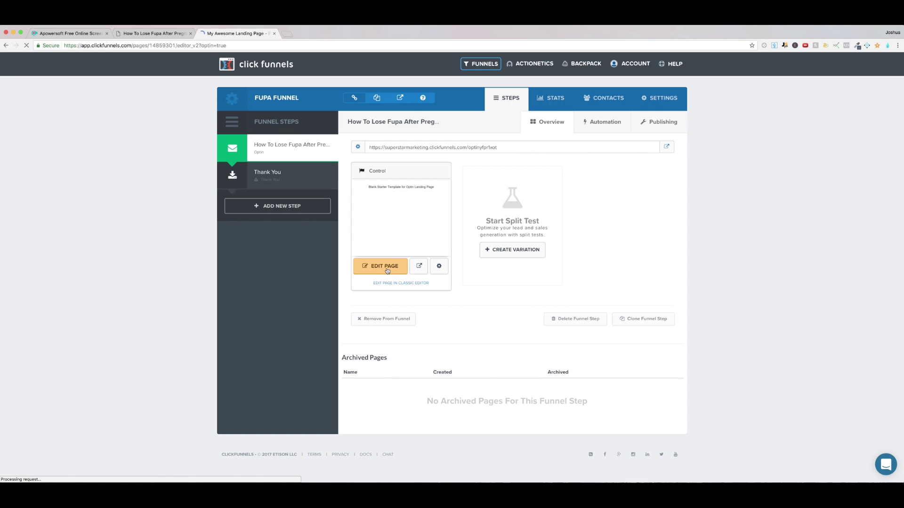